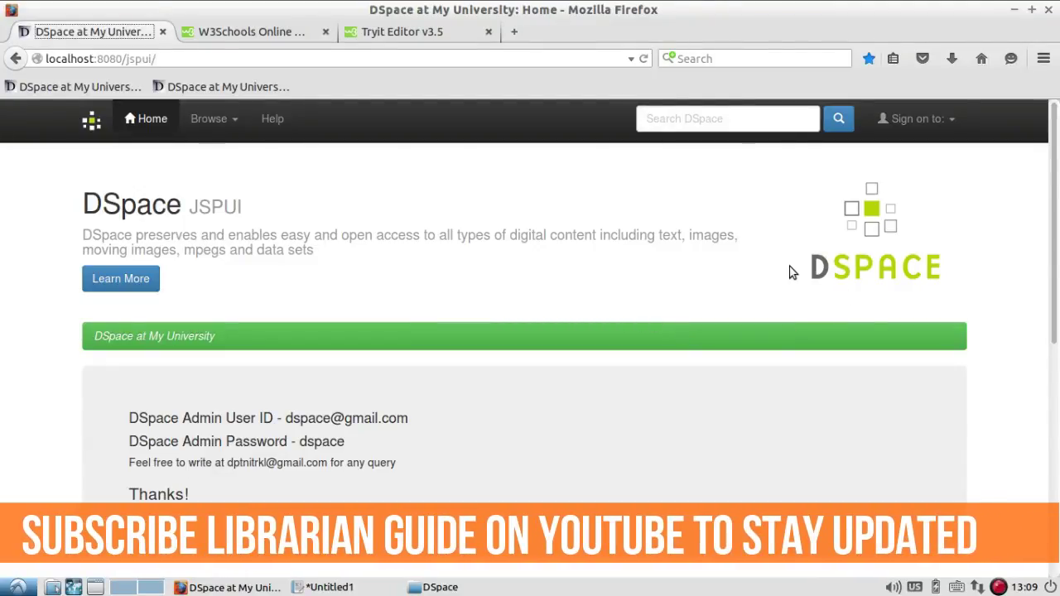
# - Log in to the DSpace repository with the prefilled administrator e-mail and password
pyautogui.scroll(-1, 789, 266)
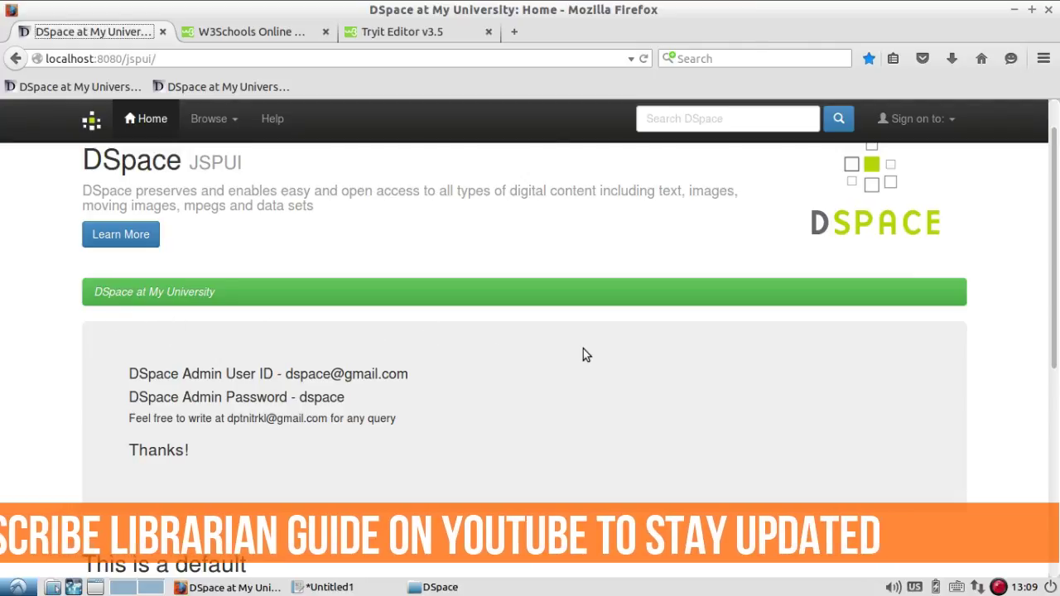
pyautogui.scroll(-2, 856, 402)
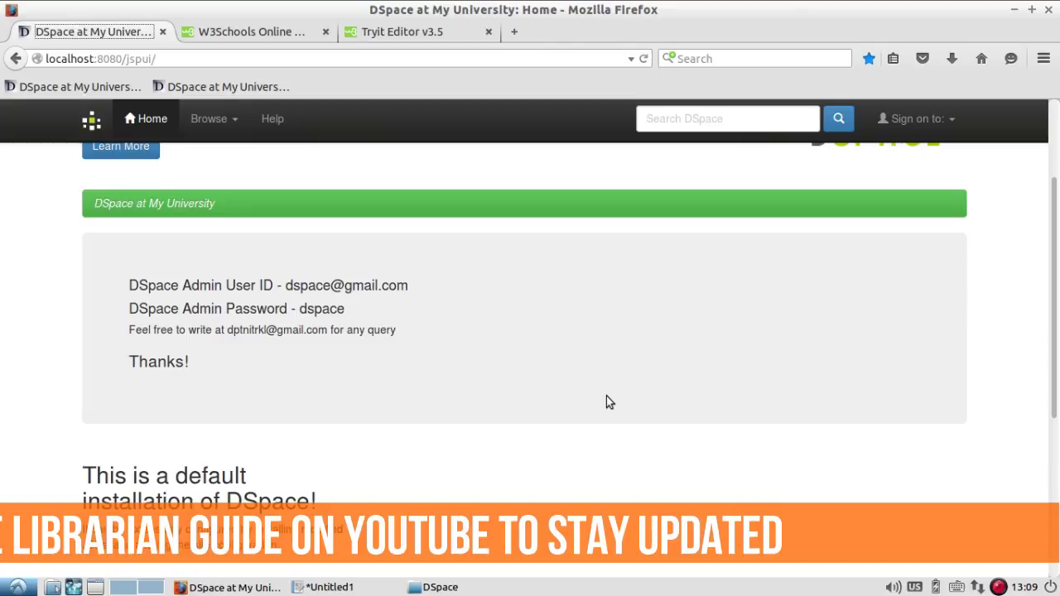
pyautogui.scroll(3, 606, 395)
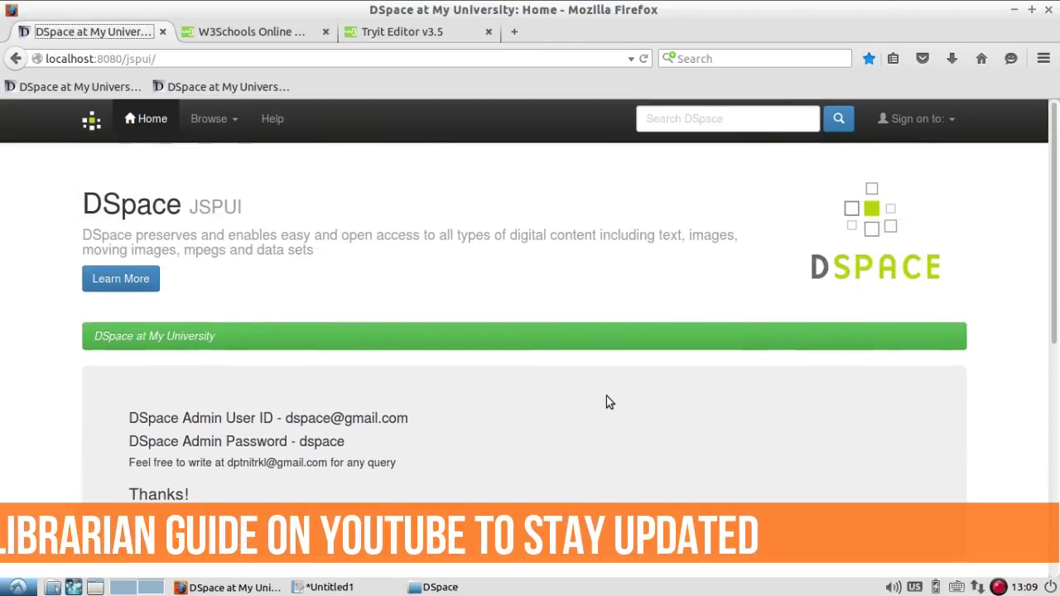
pyautogui.click(950, 120)
pyautogui.click(943, 154)
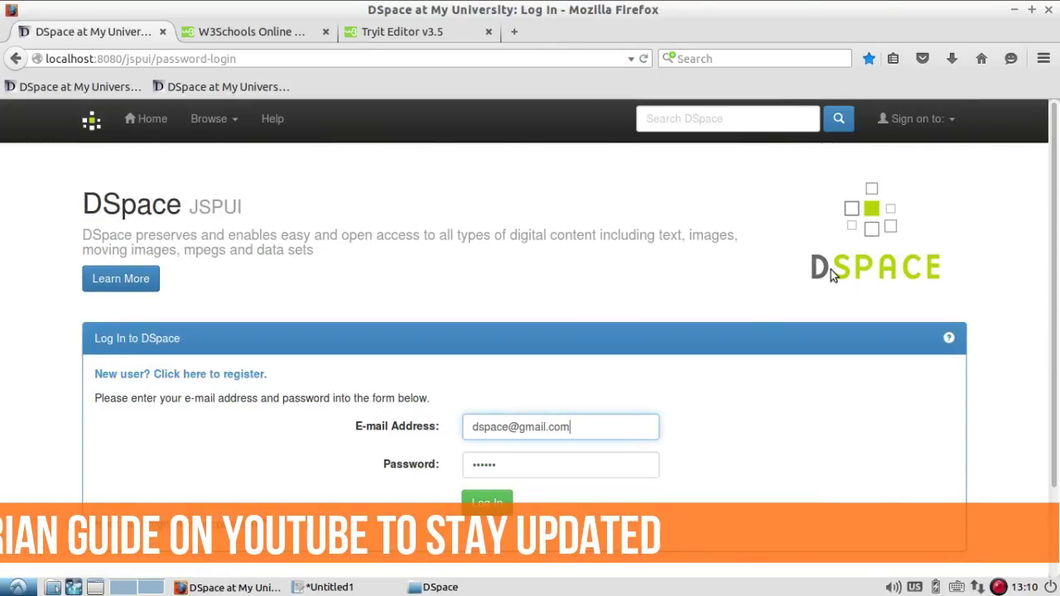
pyautogui.click(493, 508)
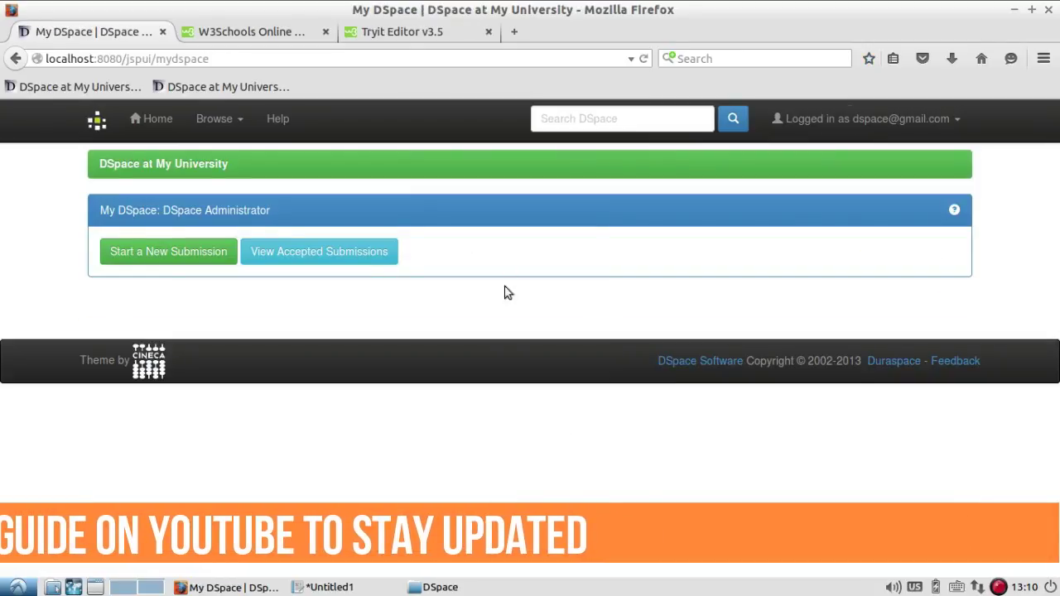
# - Go to the DSpace administration tools and open the News Editor
pyautogui.click(953, 122)
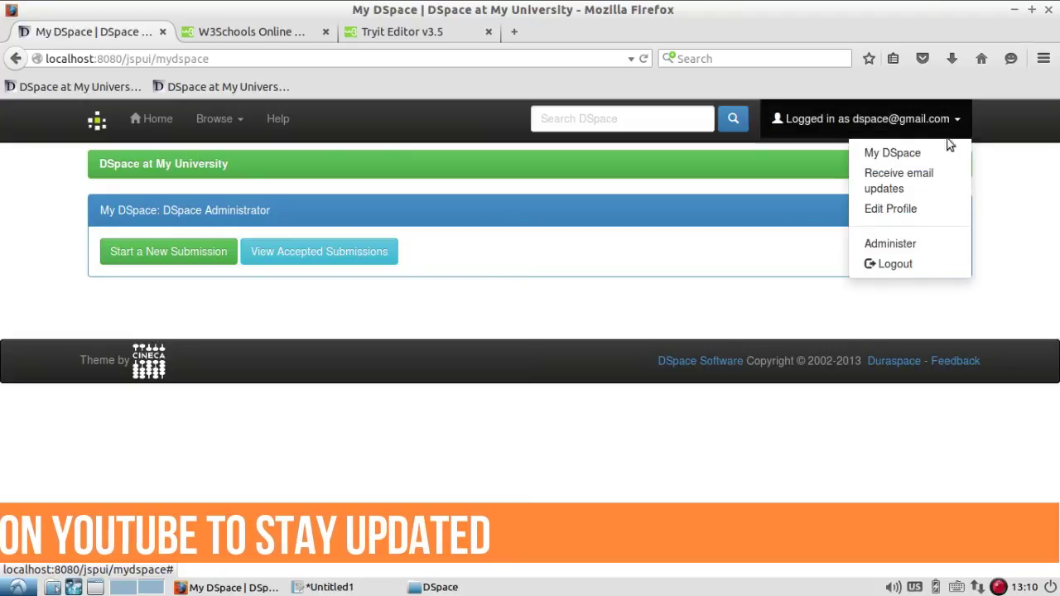
pyautogui.click(933, 248)
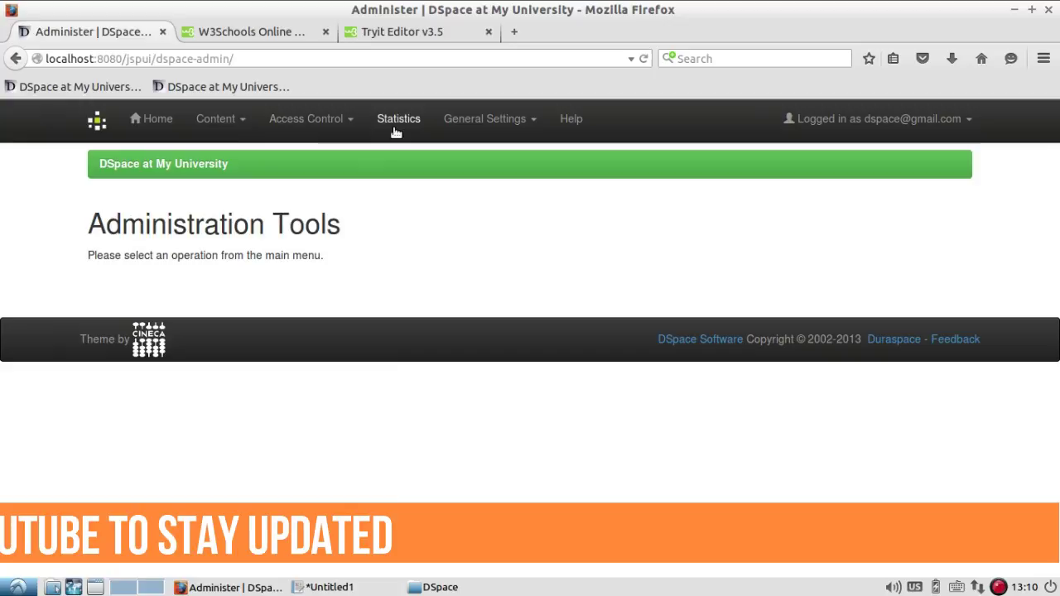
pyautogui.click(534, 122)
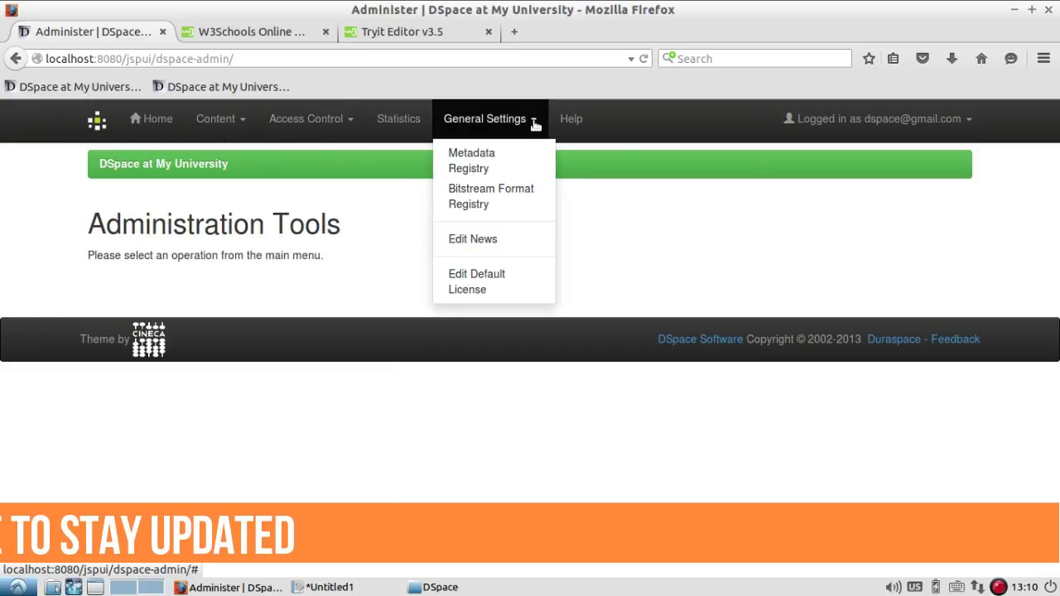
pyautogui.click(525, 240)
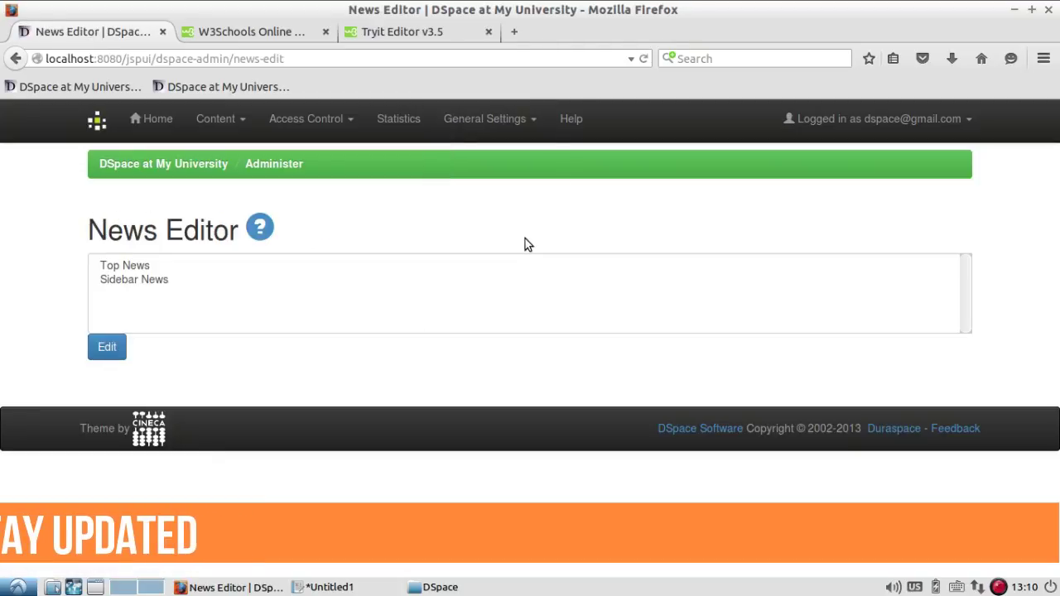
# - Open the Top News for editing and delete all of its existing text
pyautogui.click(119, 267)
pyautogui.click(135, 281)
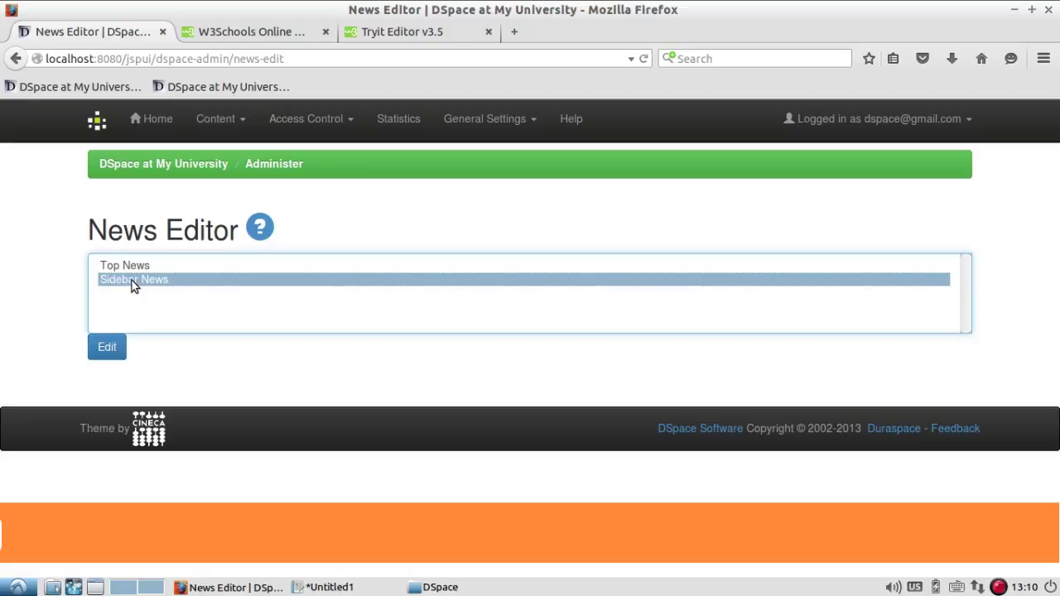
pyautogui.click(125, 265)
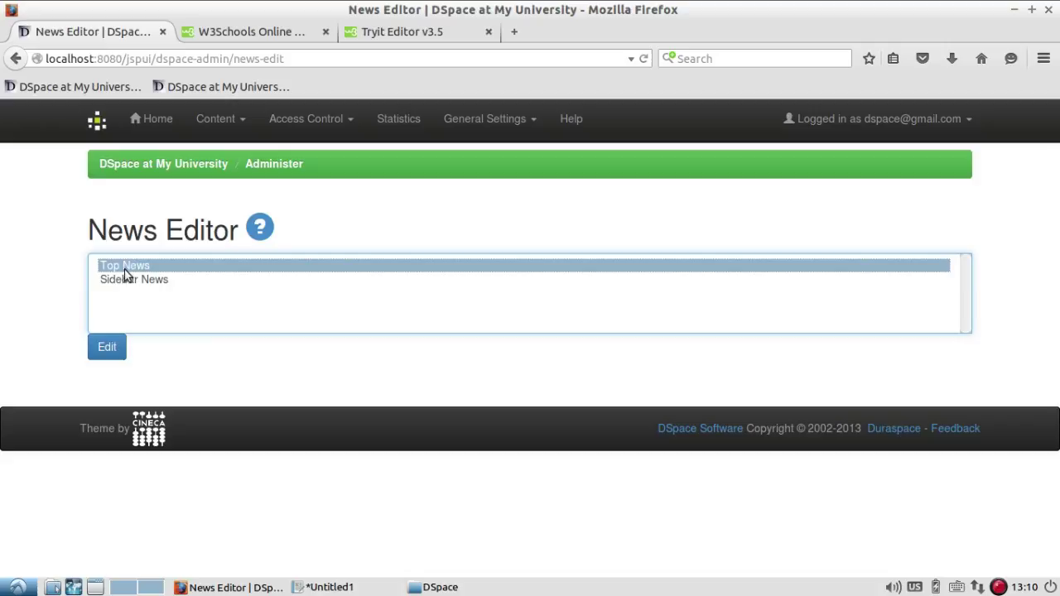
pyautogui.click(114, 353)
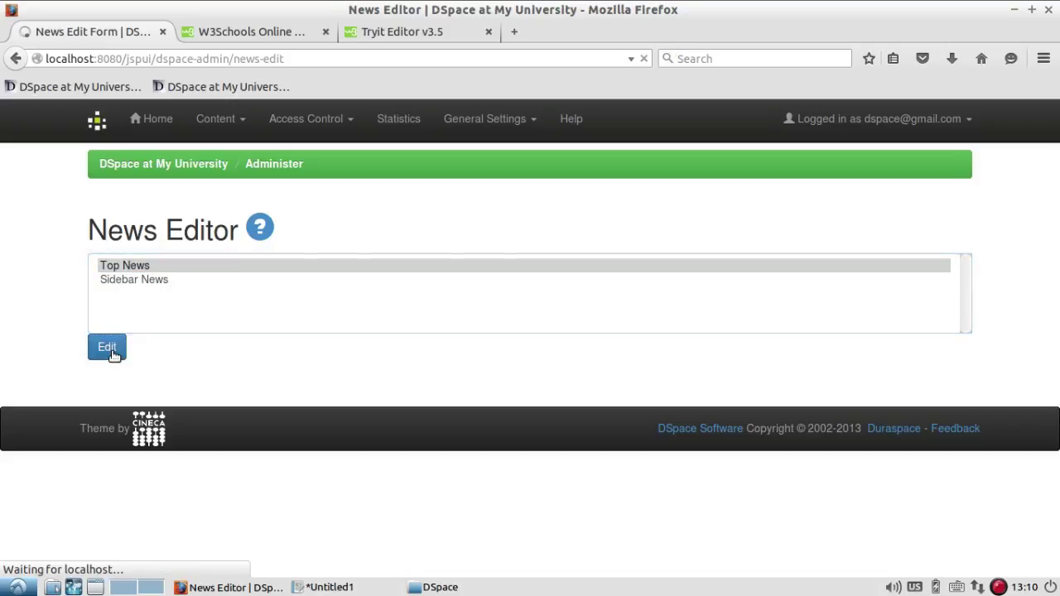
pyautogui.scroll(-2, 629, 434)
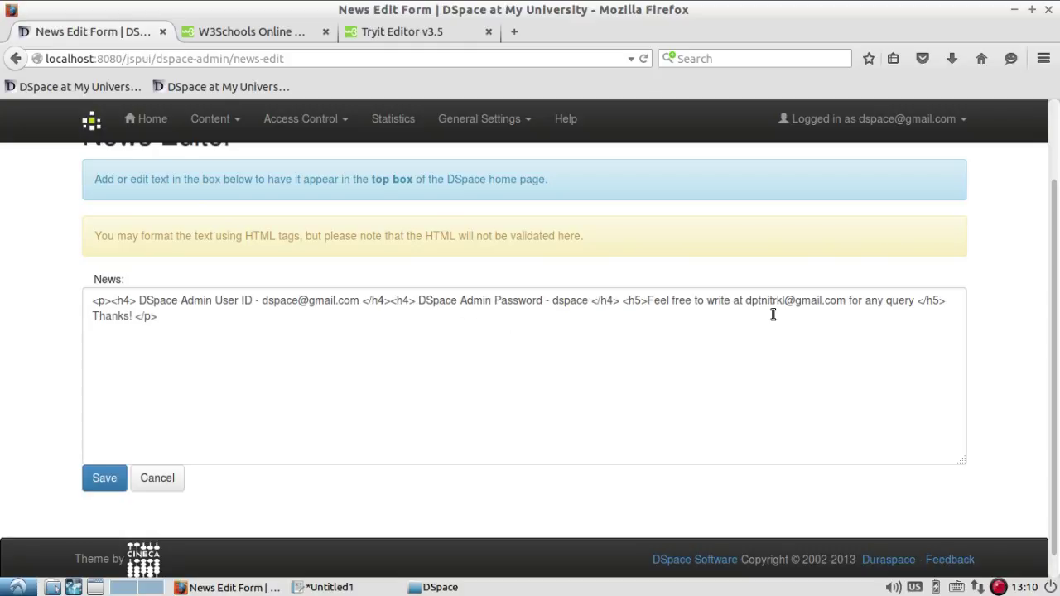
pyautogui.moveTo(163, 316); pyautogui.dragTo(83, 295)
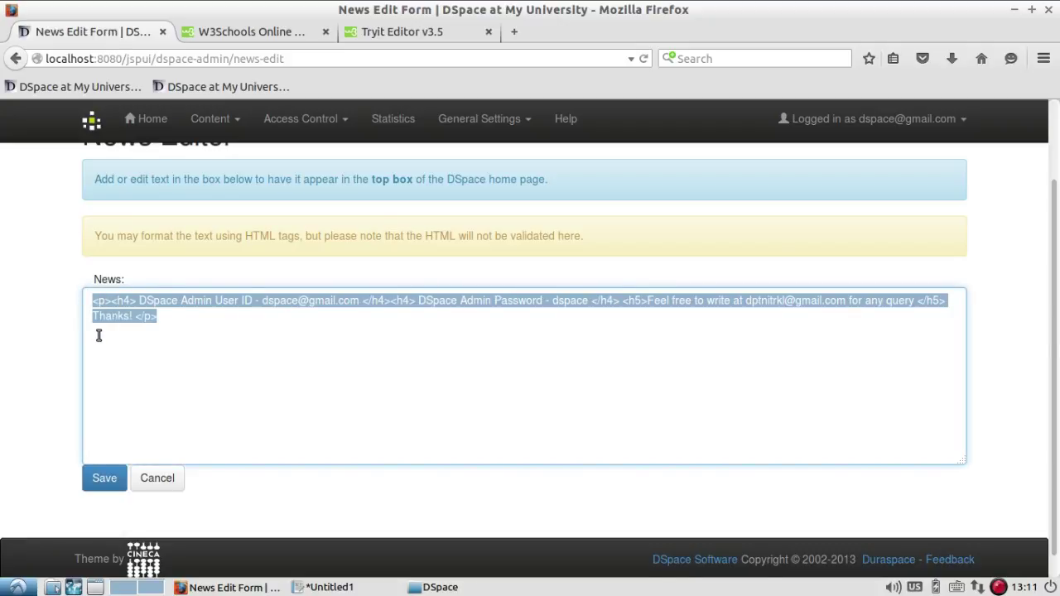
pyautogui.press('BackSpace')
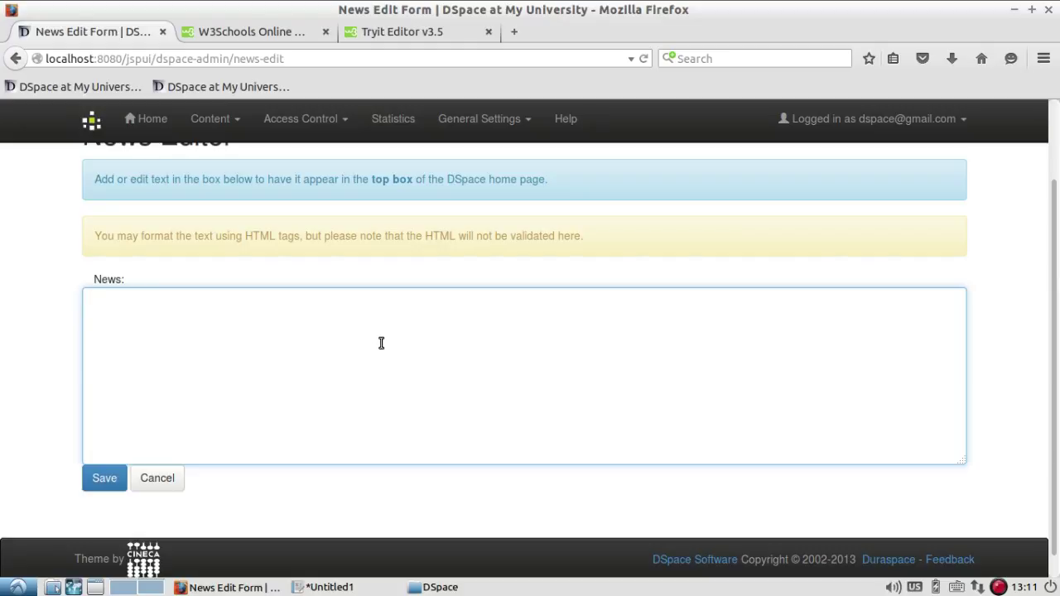
# - Switch to the W3Schools Tryit Editor and replace the h1 heading text with "Welcome to My Institute Repository"
pyautogui.click(429, 33)
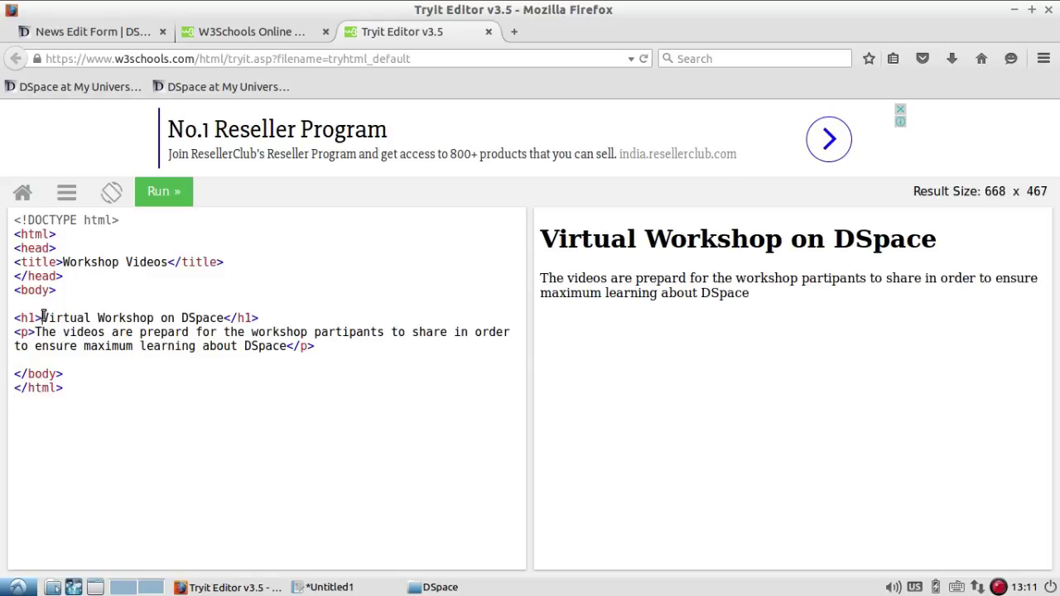
pyautogui.moveTo(43, 317); pyautogui.dragTo(225, 318)
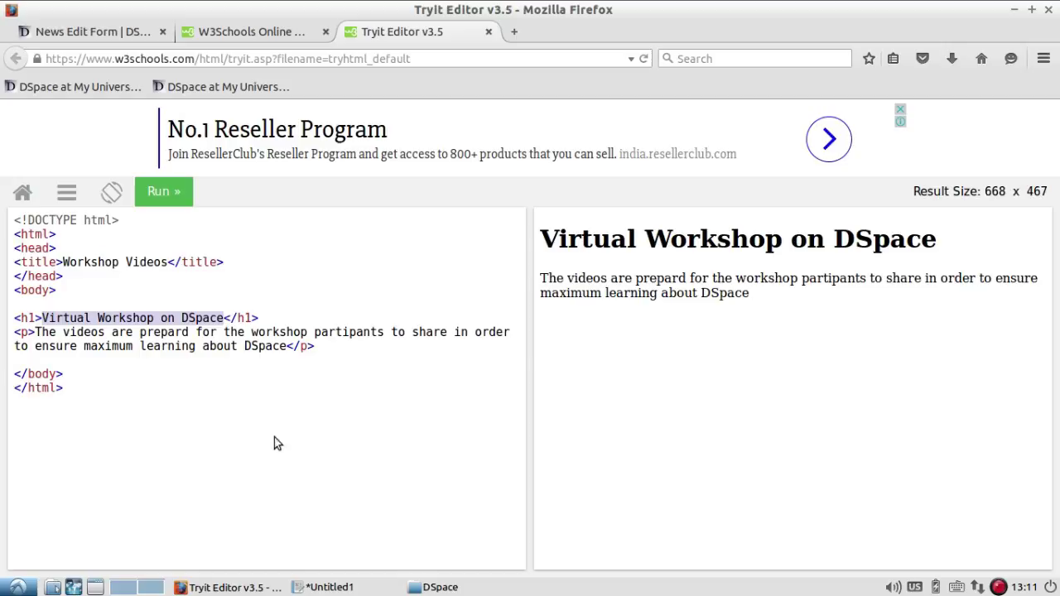
pyautogui.click(293, 478)
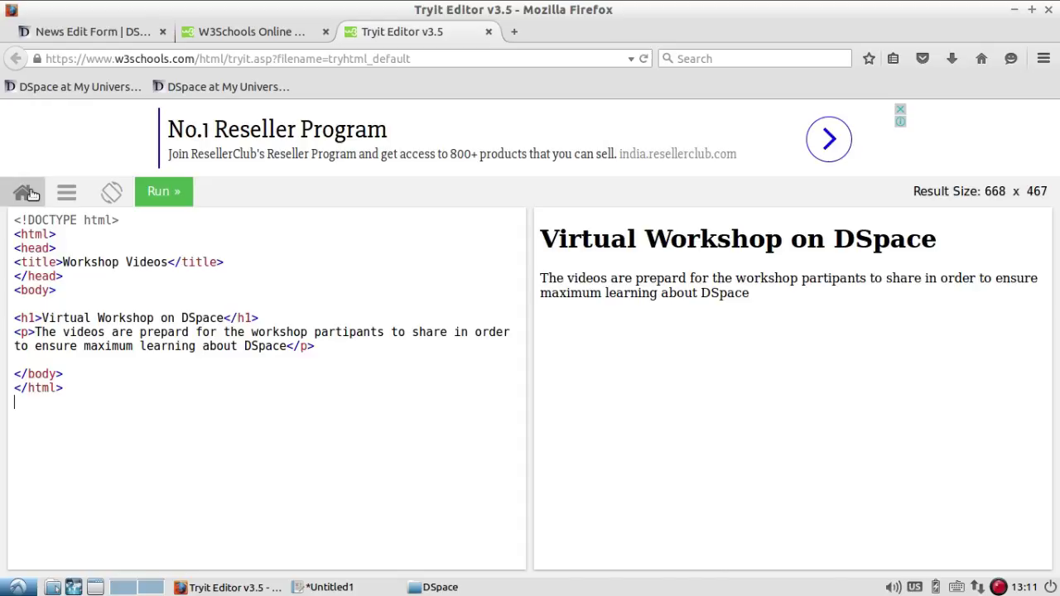
pyautogui.moveTo(42, 318); pyautogui.dragTo(225, 320)
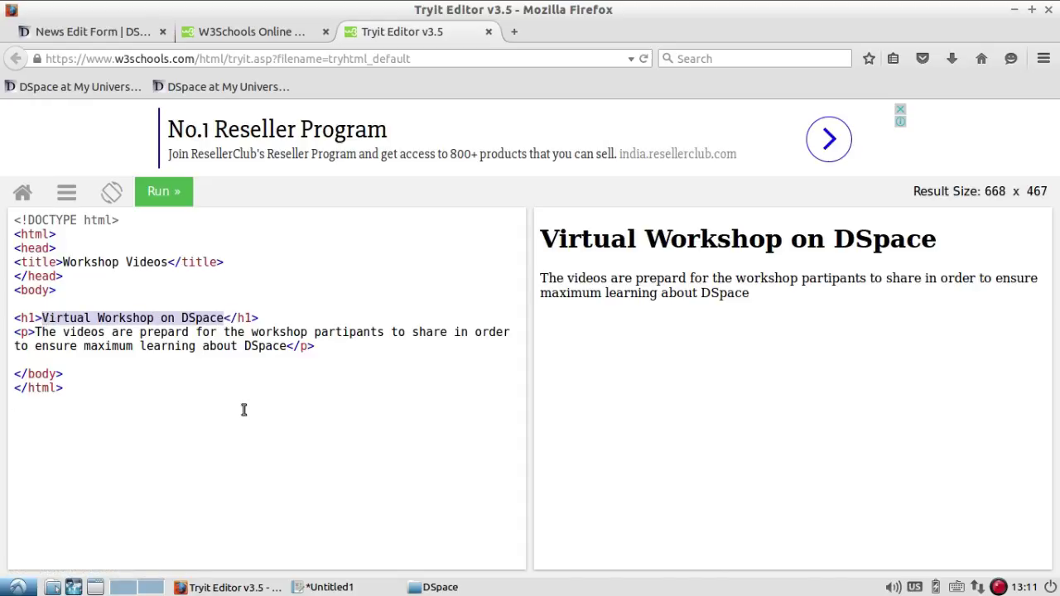
pyautogui.write('Welc')
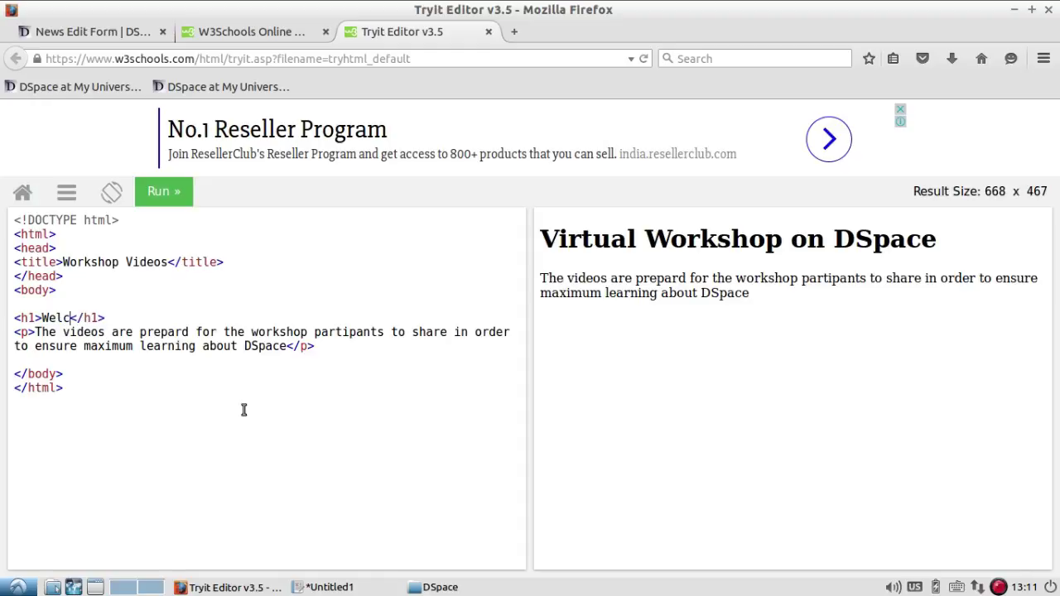
pyautogui.write('ome to My I')
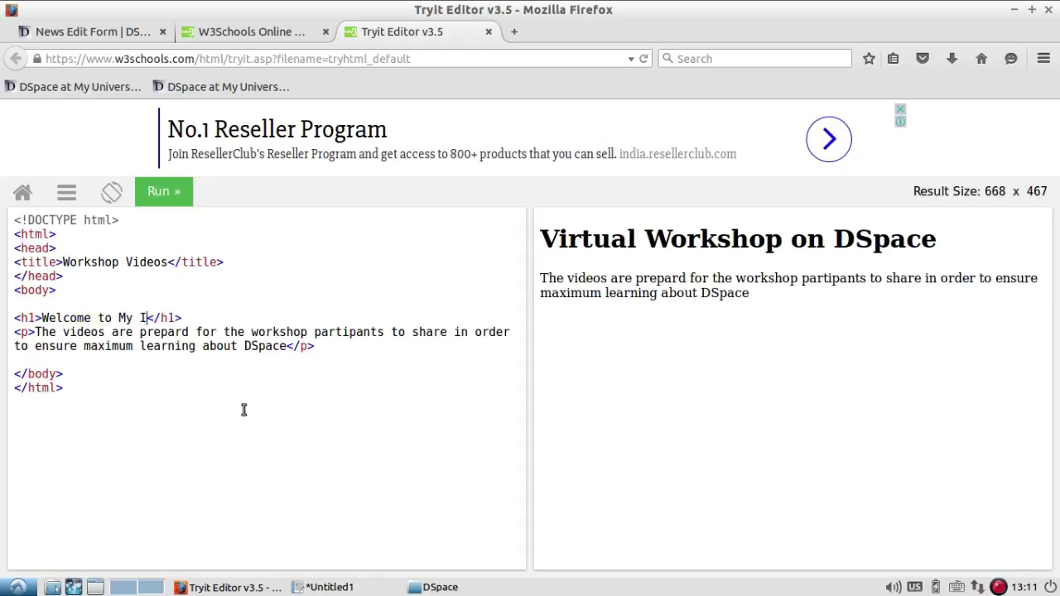
pyautogui.write('nstitut')
pyautogui.write('e REpa')
pyautogui.press('BackSpace')
pyautogui.press('BackSpace')
pyautogui.write('e')
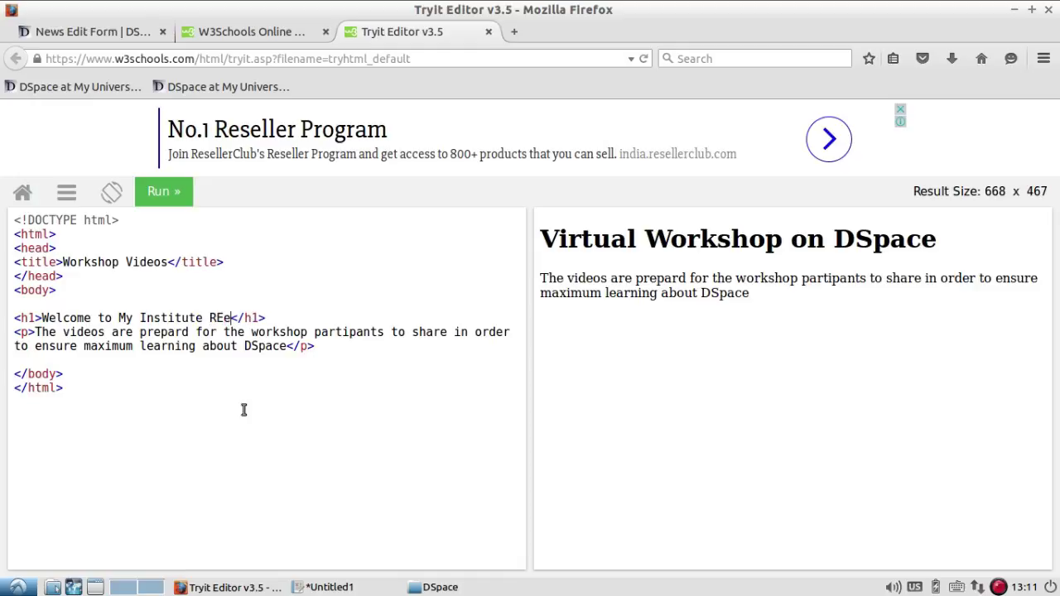
pyautogui.write('p')
pyautogui.press('BackSpace')
pyautogui.press('BackSpace')
pyautogui.write('pository')
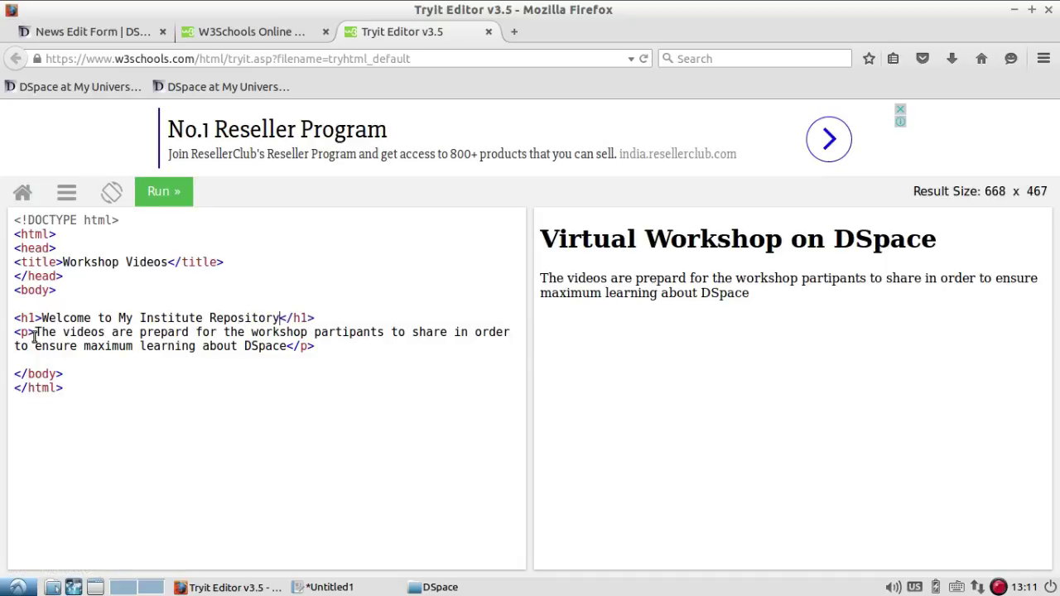
# - Replace the paragraph text in the HTML code with "The Institute is the collection of Intelectual Output with Articles, Conference Paper,"
pyautogui.moveTo(37, 333); pyautogui.dragTo(286, 346)
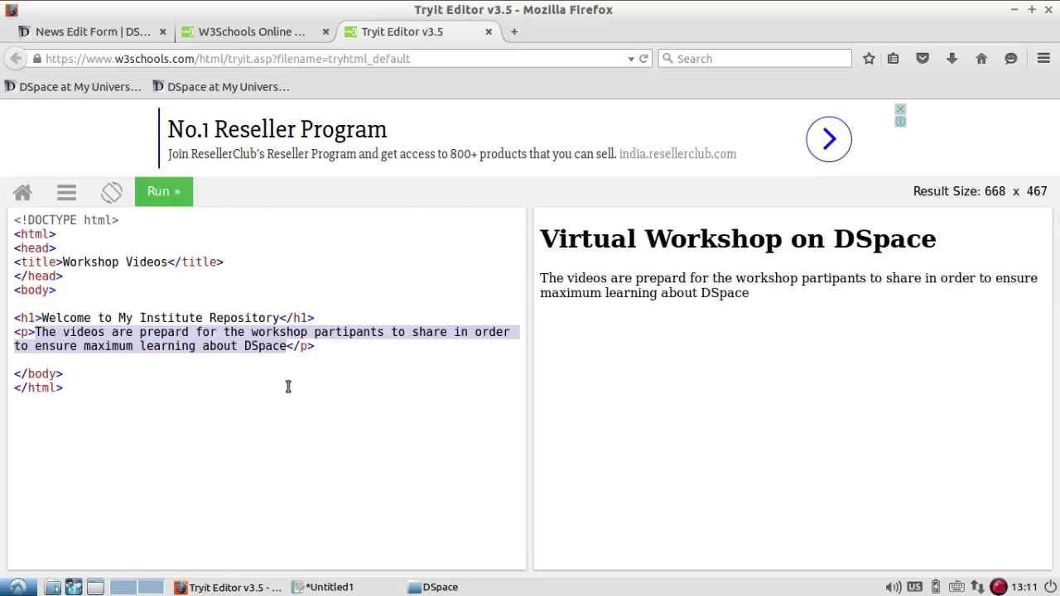
pyautogui.write('The Inst')
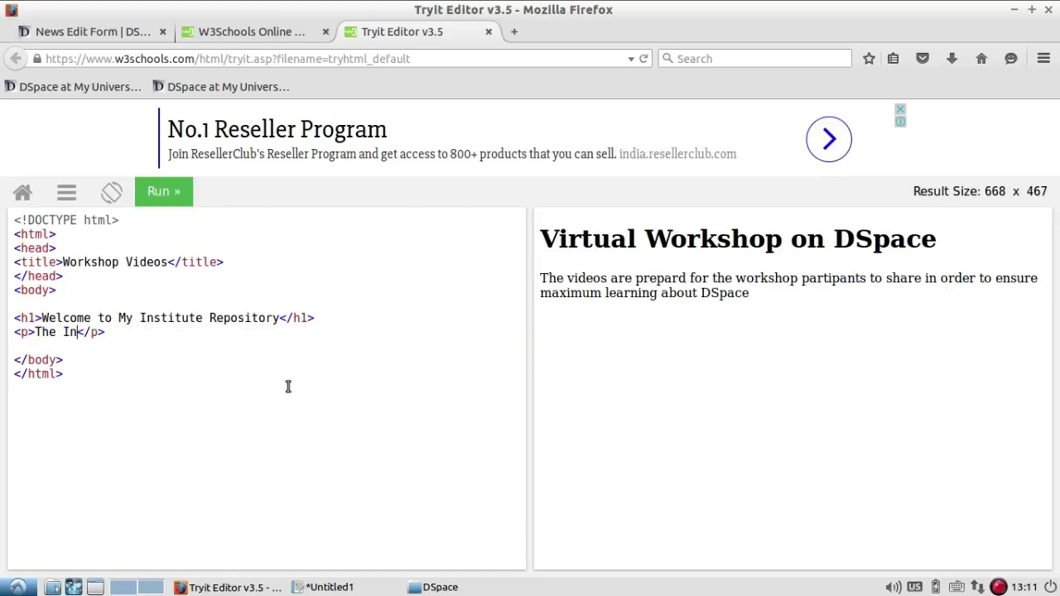
pyautogui.write('itute o')
pyautogui.press('BackSpace')
pyautogui.write('is the c')
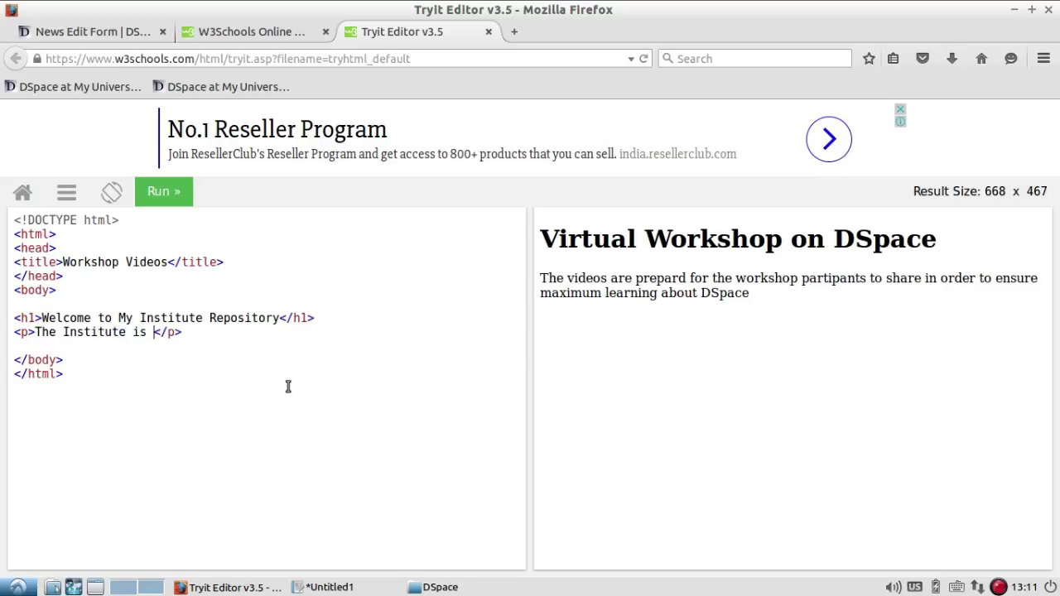
pyautogui.write('ollection of ')
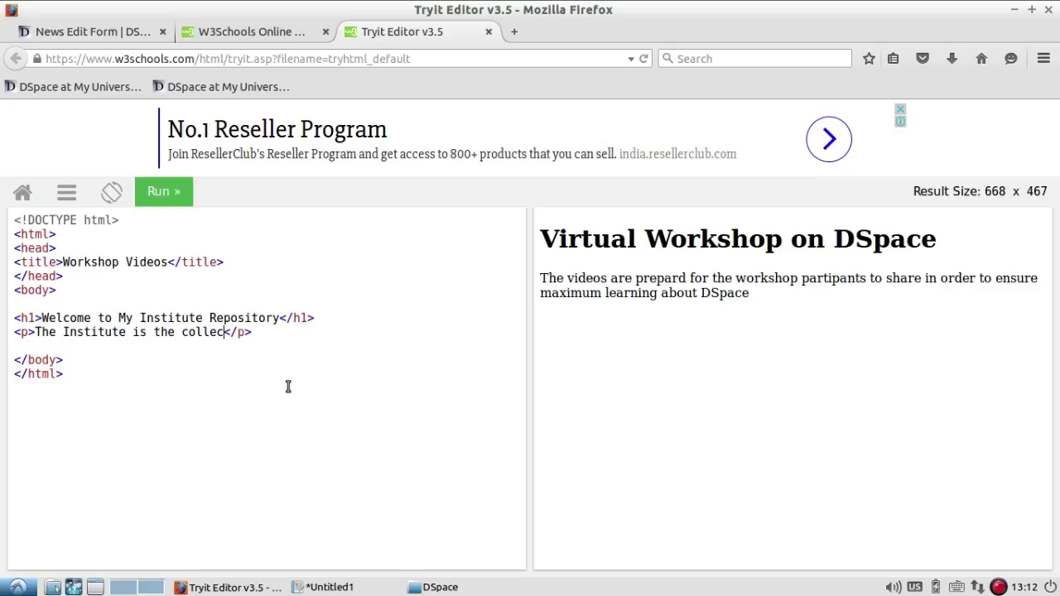
pyautogui.write('Intelecu')
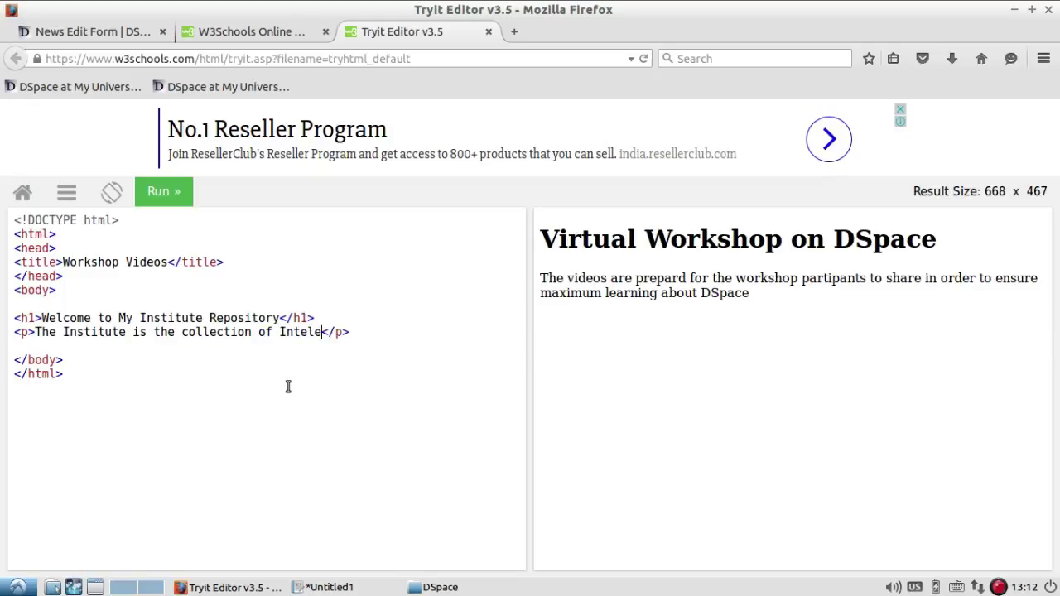
pyautogui.write('ual Output with Art')
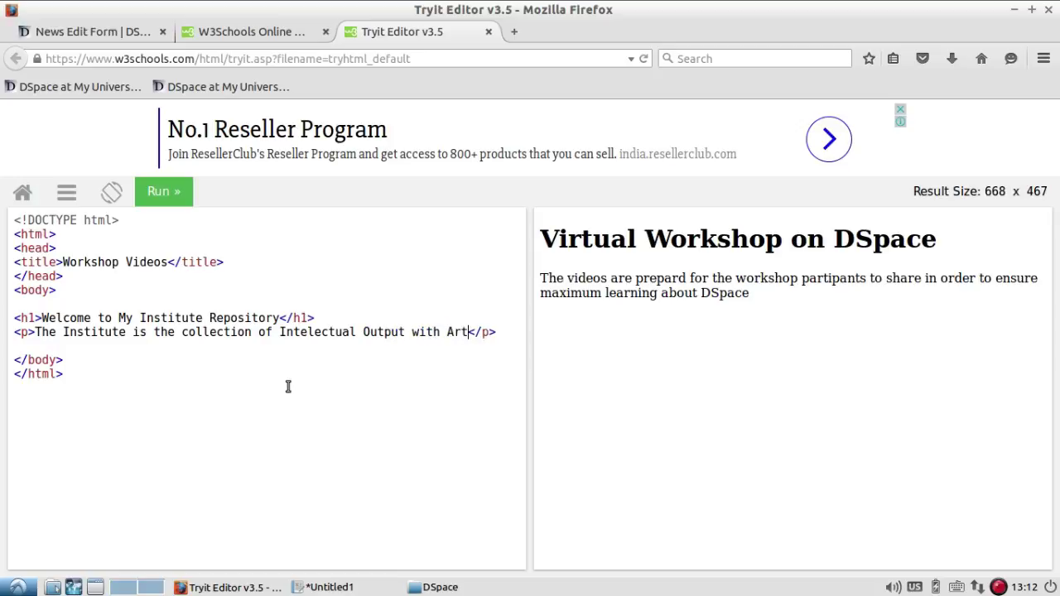
pyautogui.write('icles, Confe')
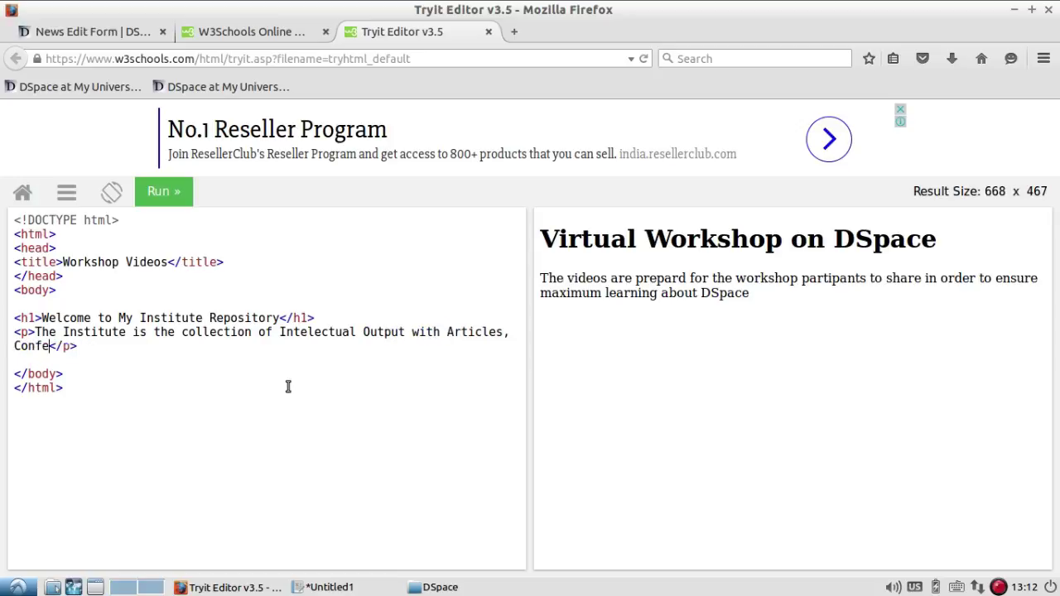
pyautogui.write('ren')
pyautogui.click(288, 386)
pyautogui.write('c')
pyautogui.press('BackSpace')
pyautogui.write('ce Paper, ')
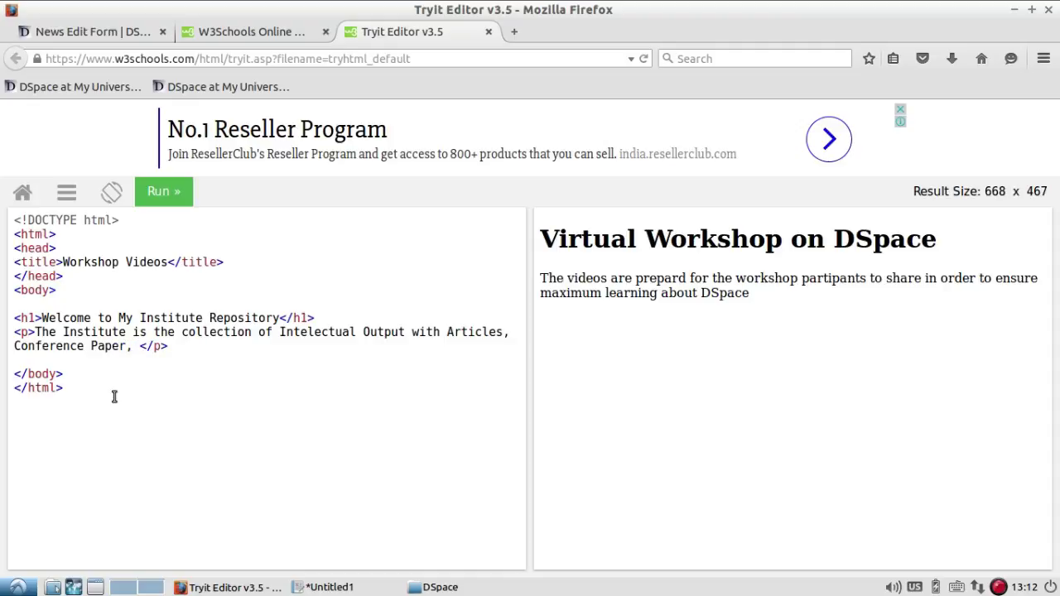
# - Continue the HTML paragraph after "Conference Paper," with the words "E-newsletter and Videos"
pyautogui.write('E-newsletter and ')
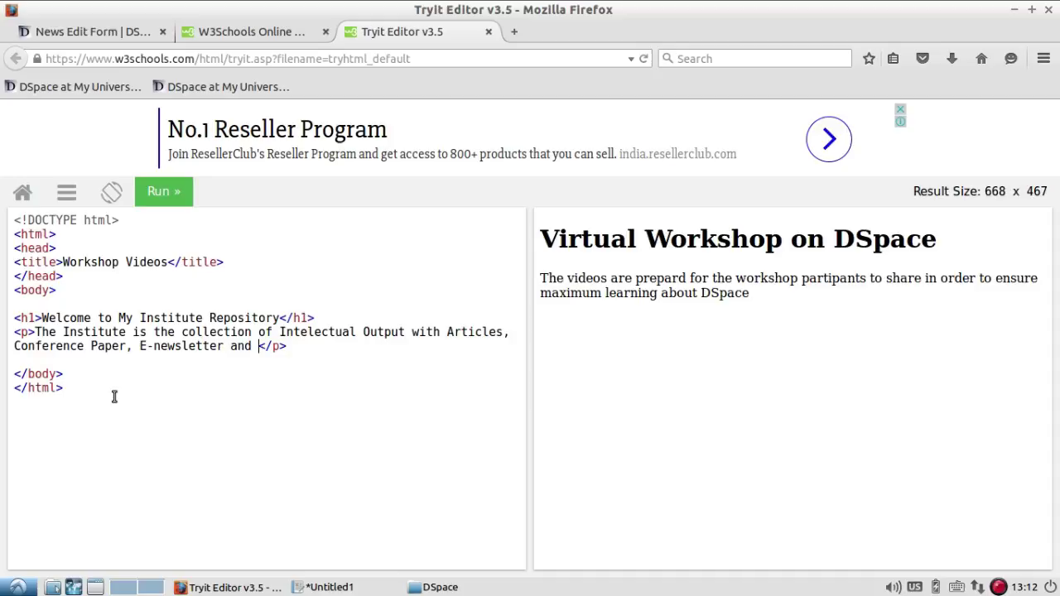
pyautogui.write('Videos')
pyautogui.write(', Th')
pyautogui.press('BackSpace')
pyautogui.press('BackSpace')
pyautogui.press('BackSpace')
pyautogui.press('BackSpace')
# - End the paragraph with ". The content added to the collection is based on pure research." and run the code
pyautogui.write('. The con')
pyautogui.write('tent added ')
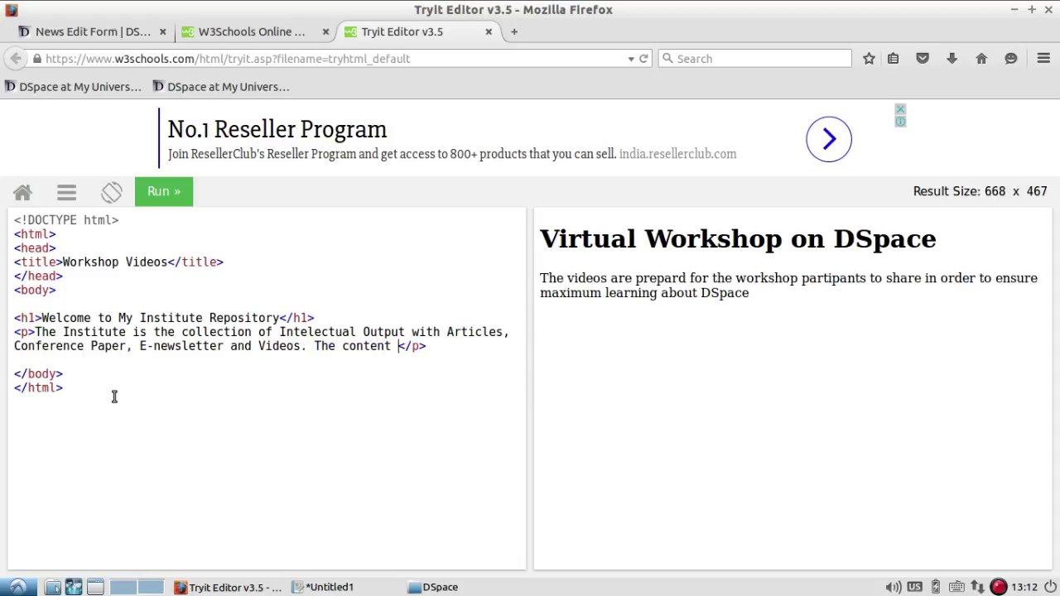
pyautogui.write('to the collec')
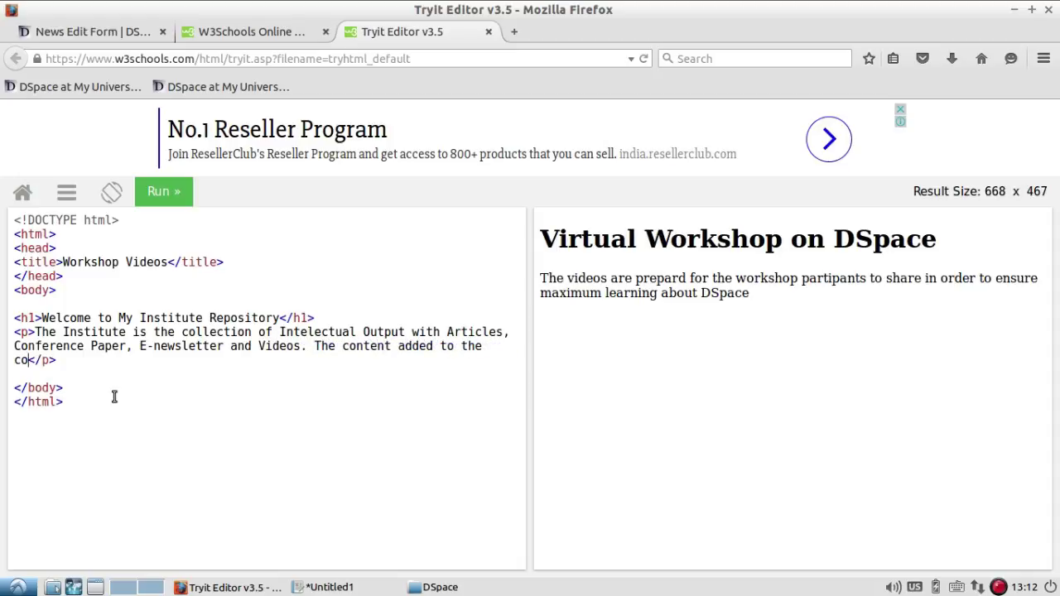
pyautogui.write('tion is ')
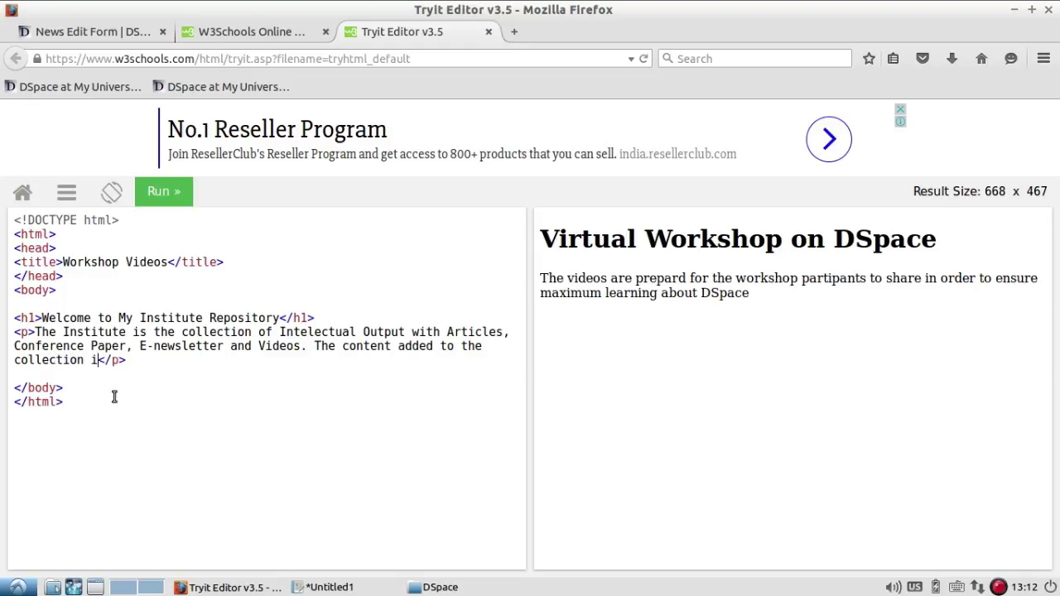
pyautogui.write('based on pu')
pyautogui.write('re research')
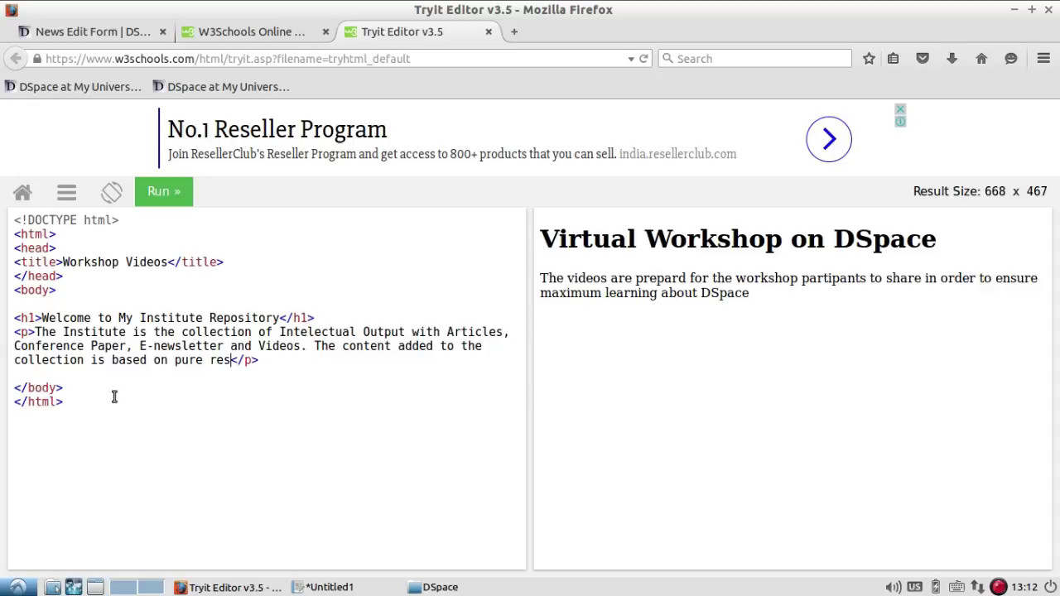
pyautogui.write('.')
pyautogui.press('BackSpace')
pyautogui.click(156, 196)
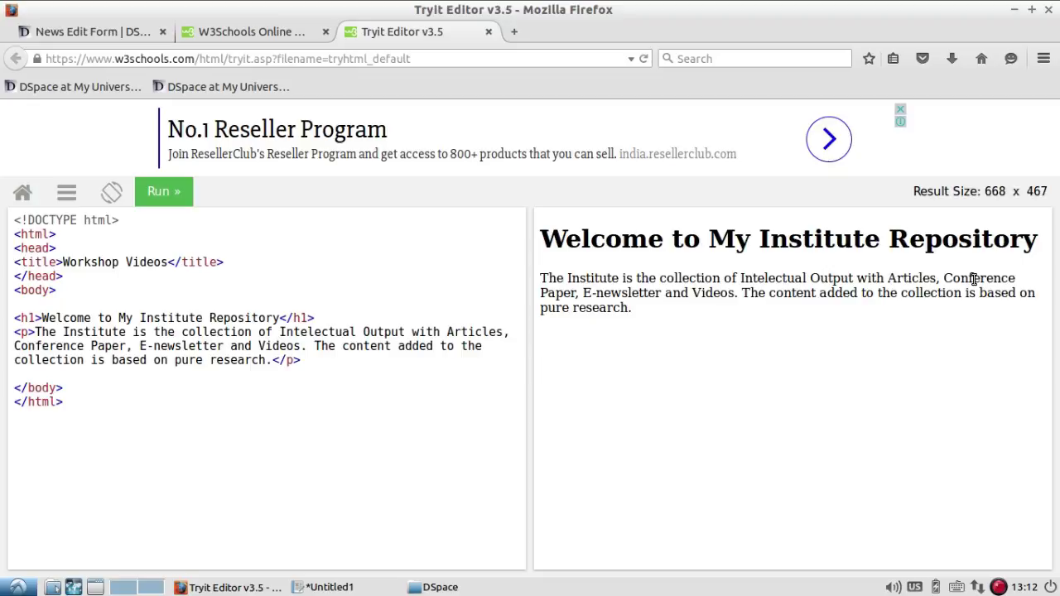
# - Copy the code from the opening to the closing html tag into DSpace's Top News text and save it
pyautogui.moveTo(14, 236); pyautogui.dragTo(103, 411)
pyautogui.rightClick(305, 308)
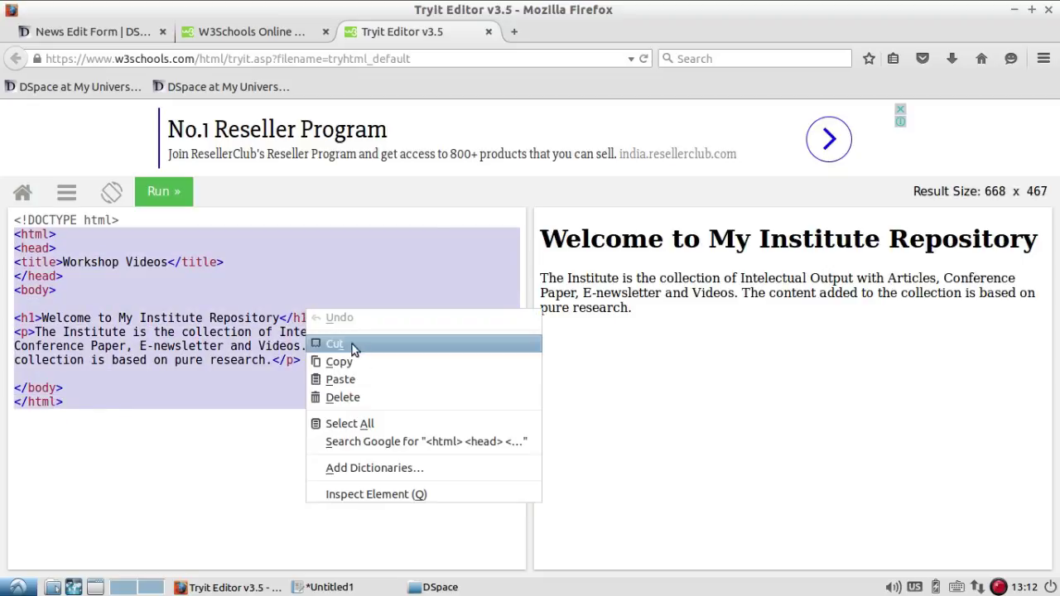
pyautogui.click(372, 367)
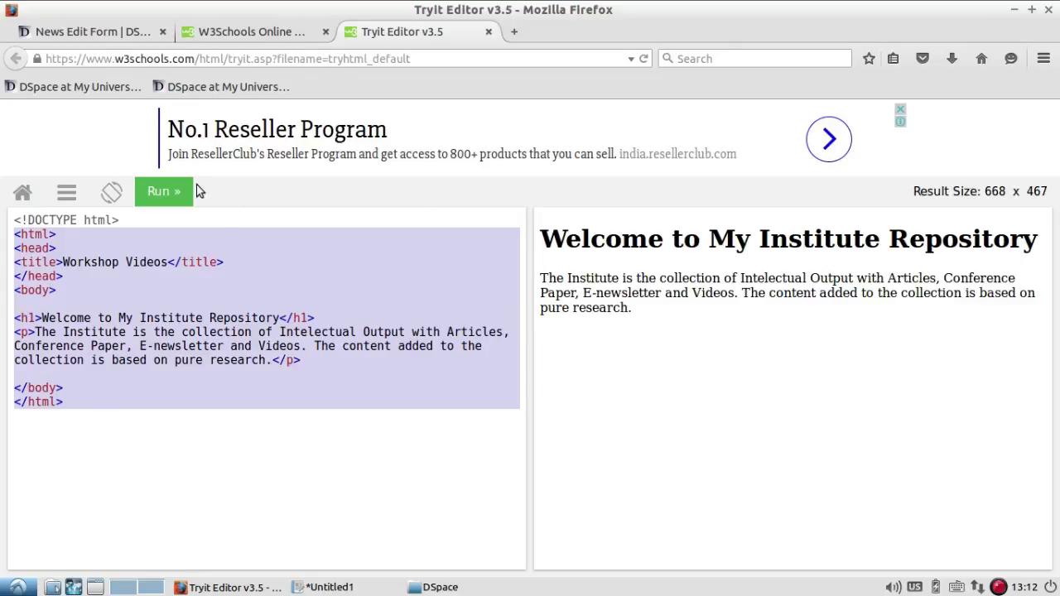
pyautogui.click(119, 35)
pyautogui.click(326, 312)
pyautogui.rightClick(326, 332)
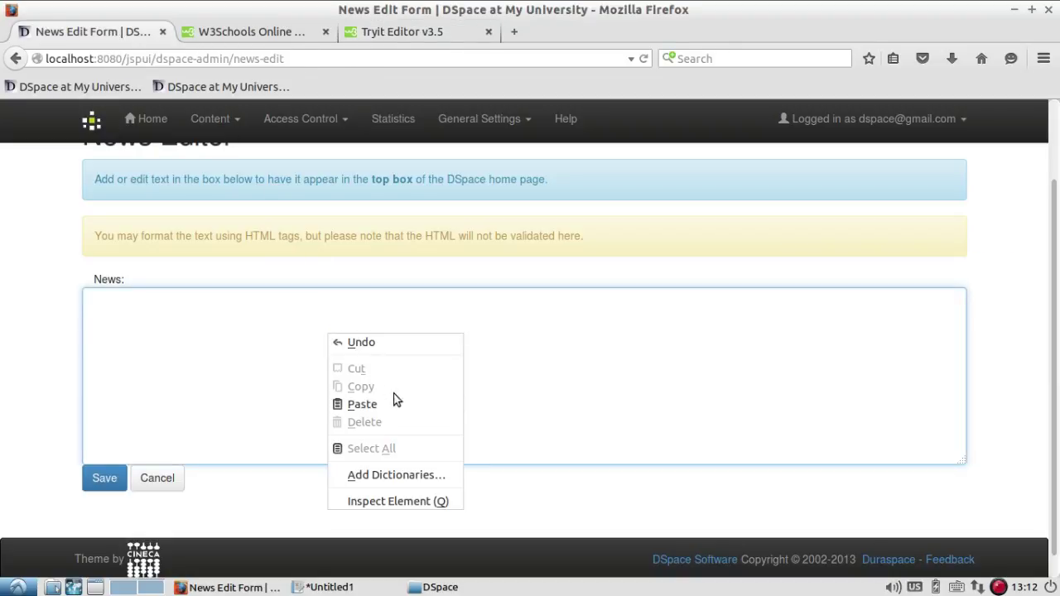
pyautogui.click(395, 404)
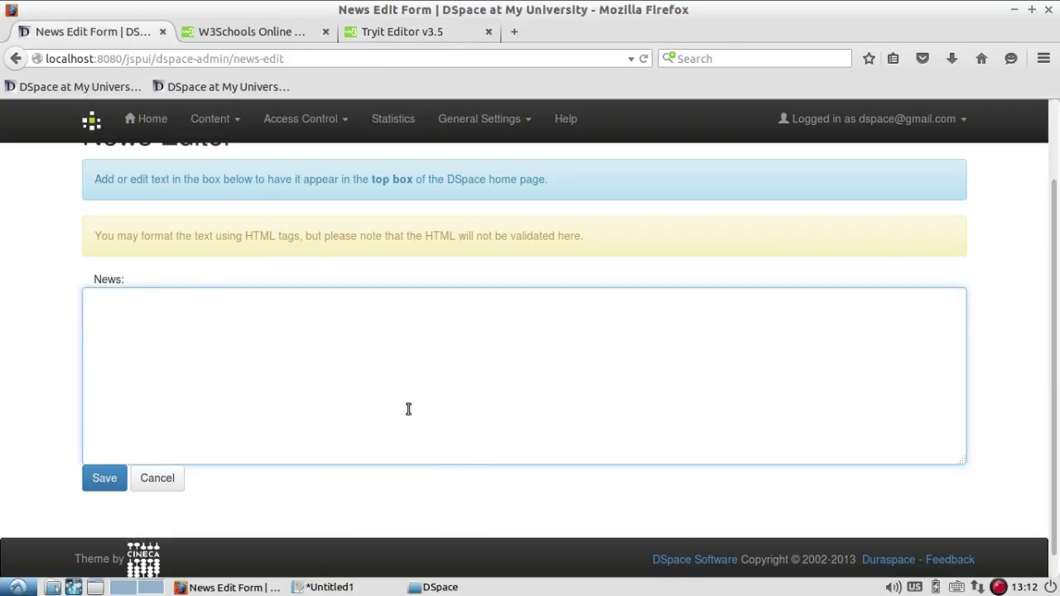
pyautogui.click(104, 480)
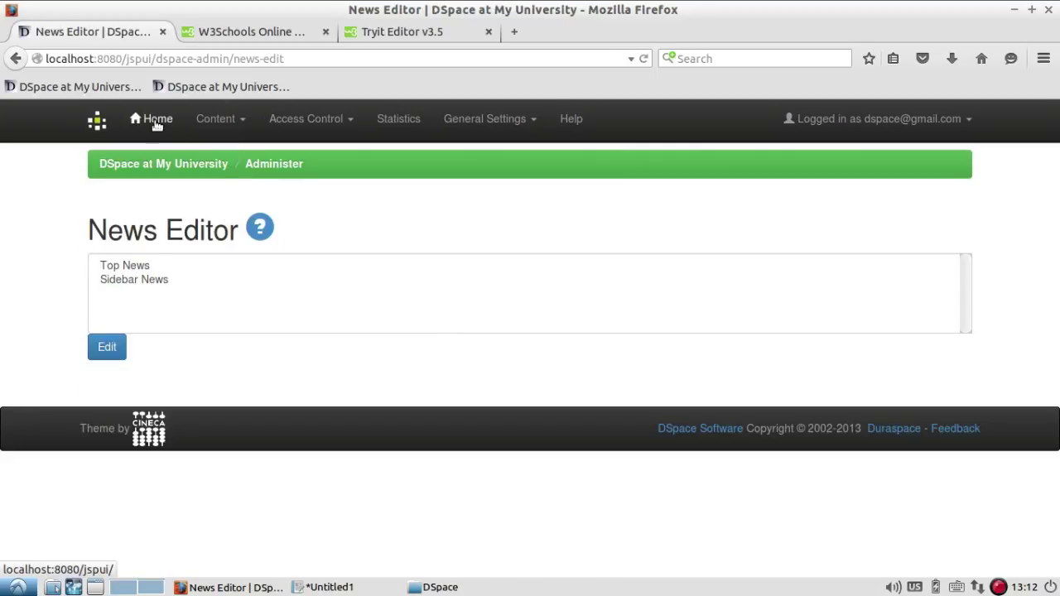
# - Check the top news and the sidebar text below it on the DSpace home page
pyautogui.click(154, 119)
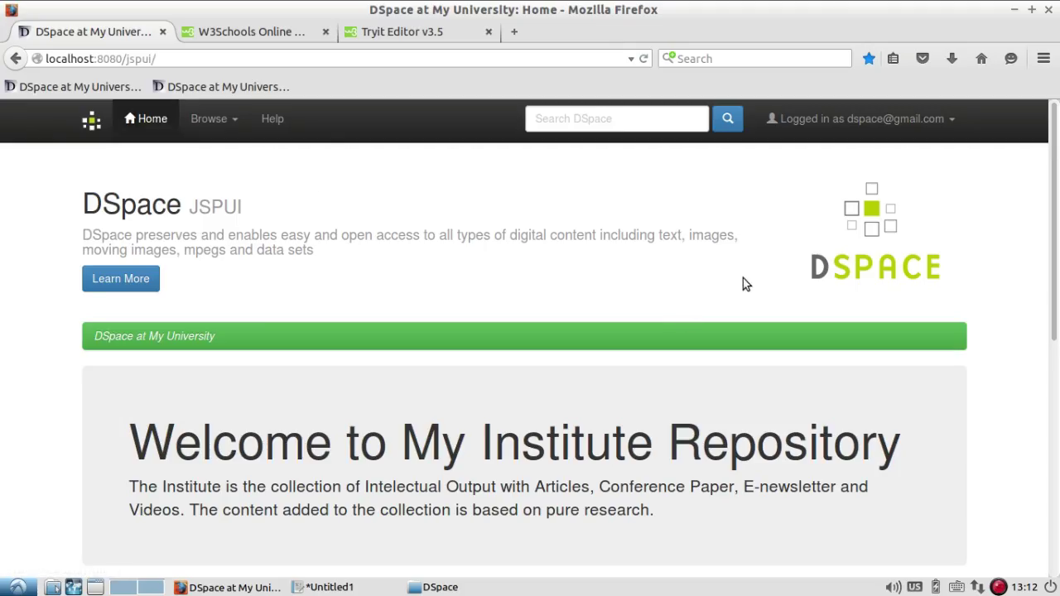
pyautogui.scroll(-2, 741, 262)
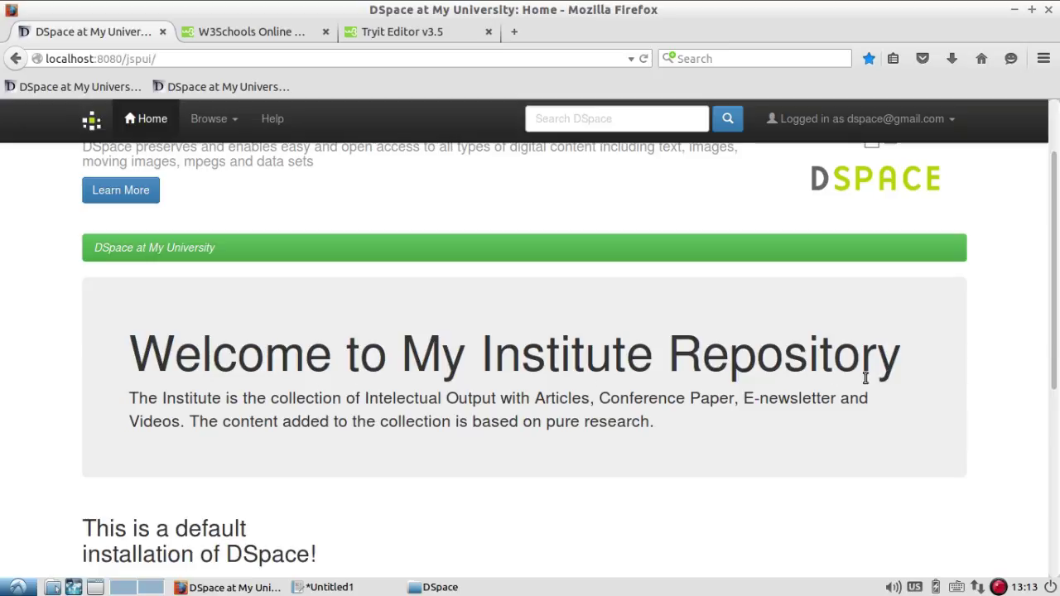
pyautogui.scroll(-3, 547, 380)
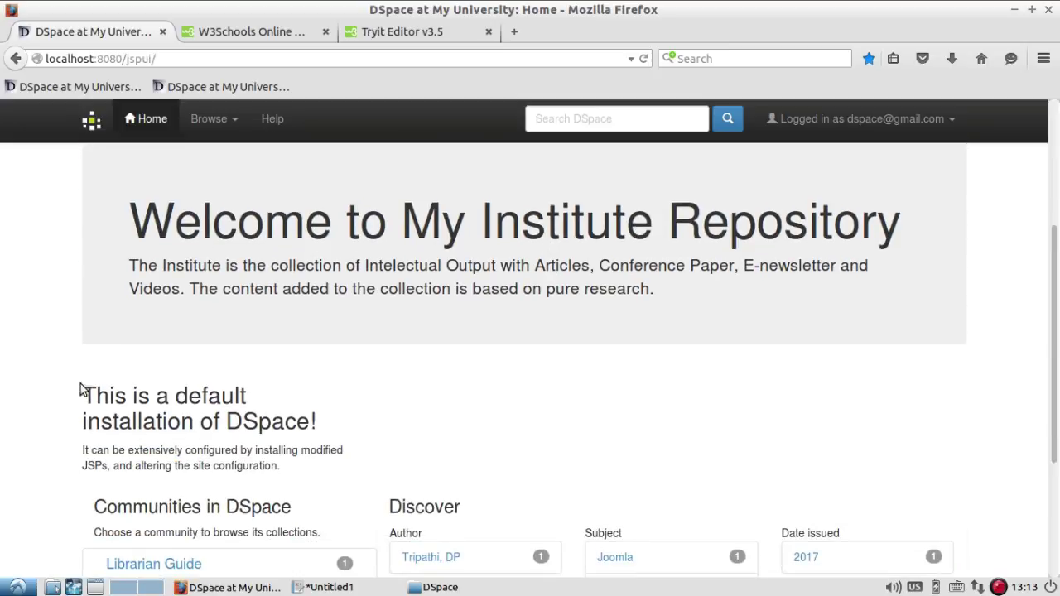
pyautogui.moveTo(89, 389); pyautogui.dragTo(312, 472)
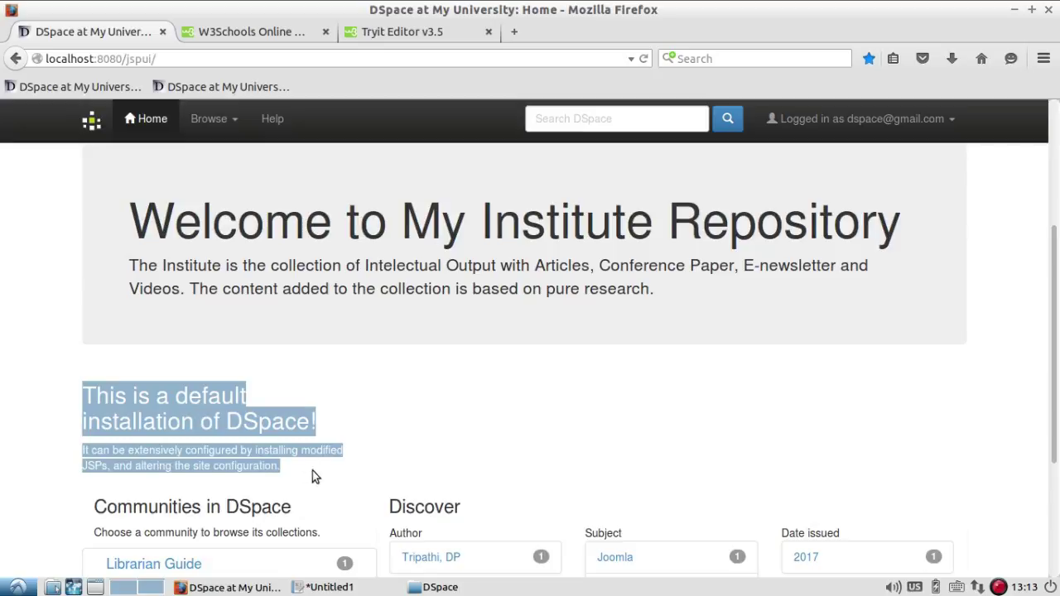
pyautogui.scroll(5, 606, 404)
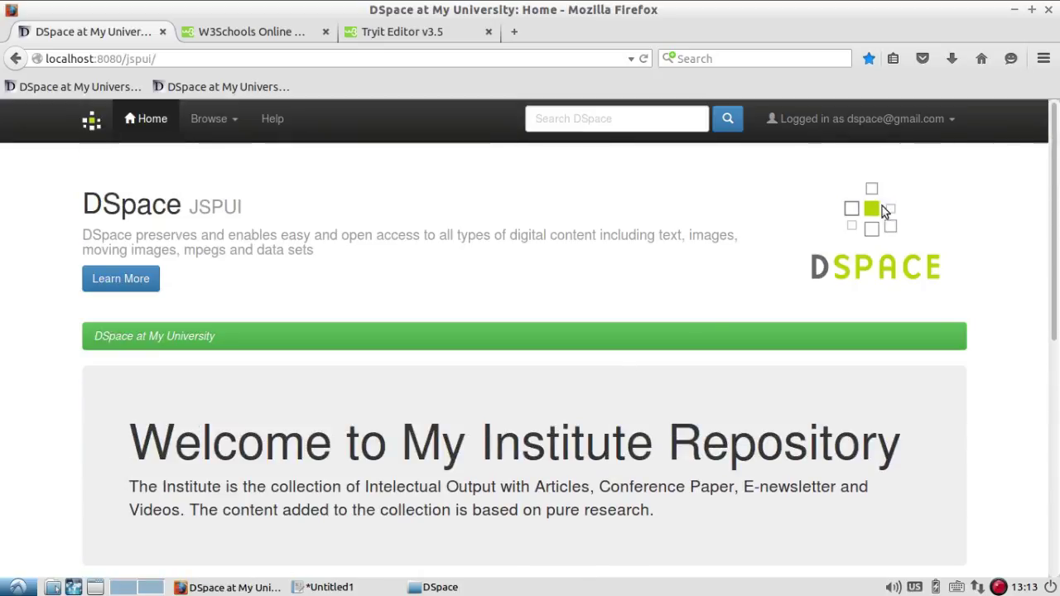
# - Return to the DSpace administration tools and open the News Editor
pyautogui.click(865, 118)
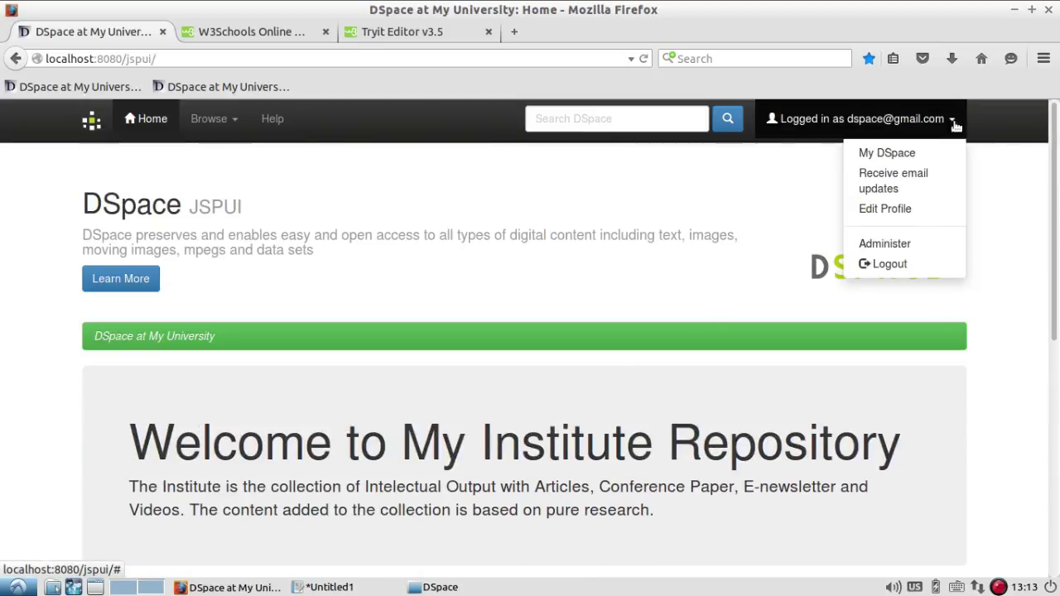
pyautogui.click(934, 245)
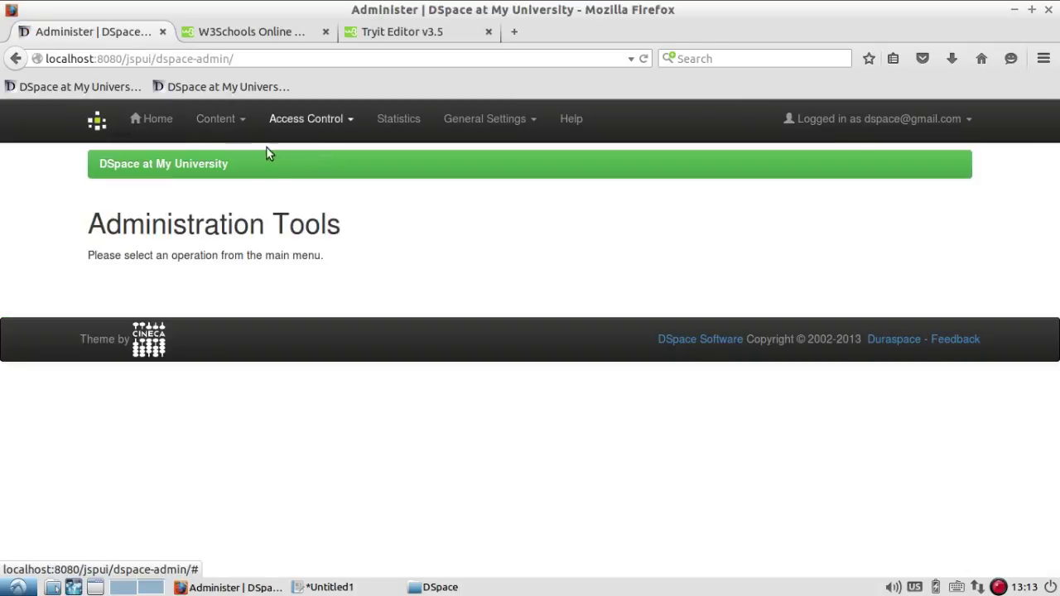
pyautogui.click(509, 129)
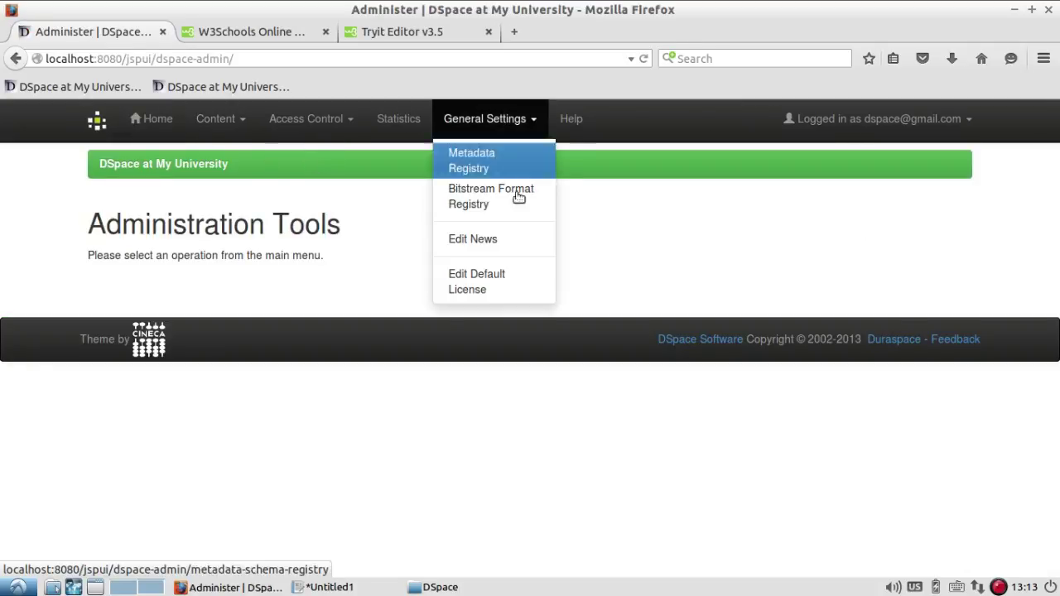
pyautogui.click(525, 242)
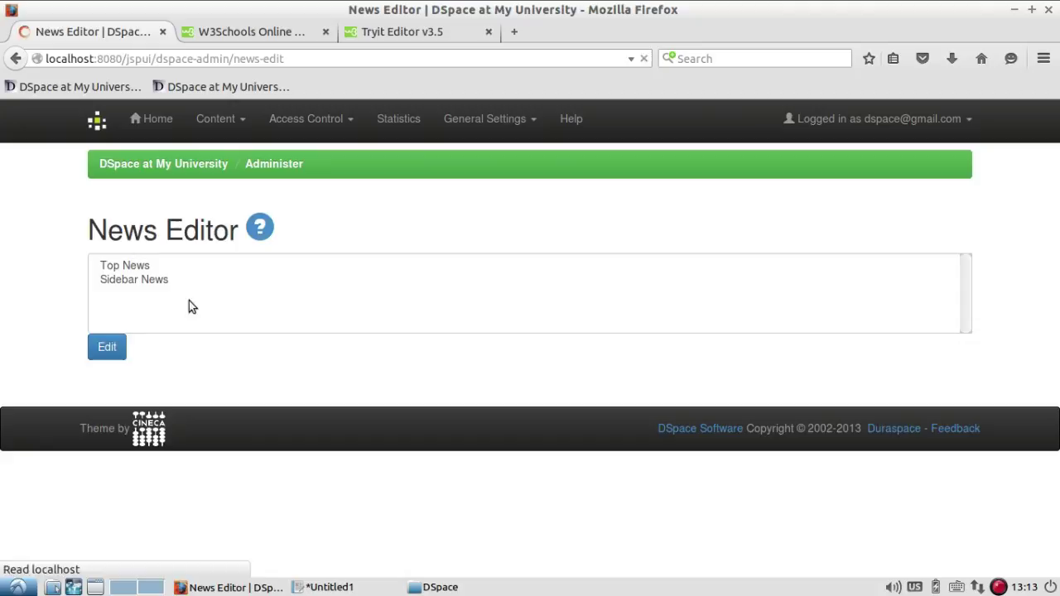
# - Open the Sidebar News for editing and delete all of its existing text
pyautogui.click(137, 282)
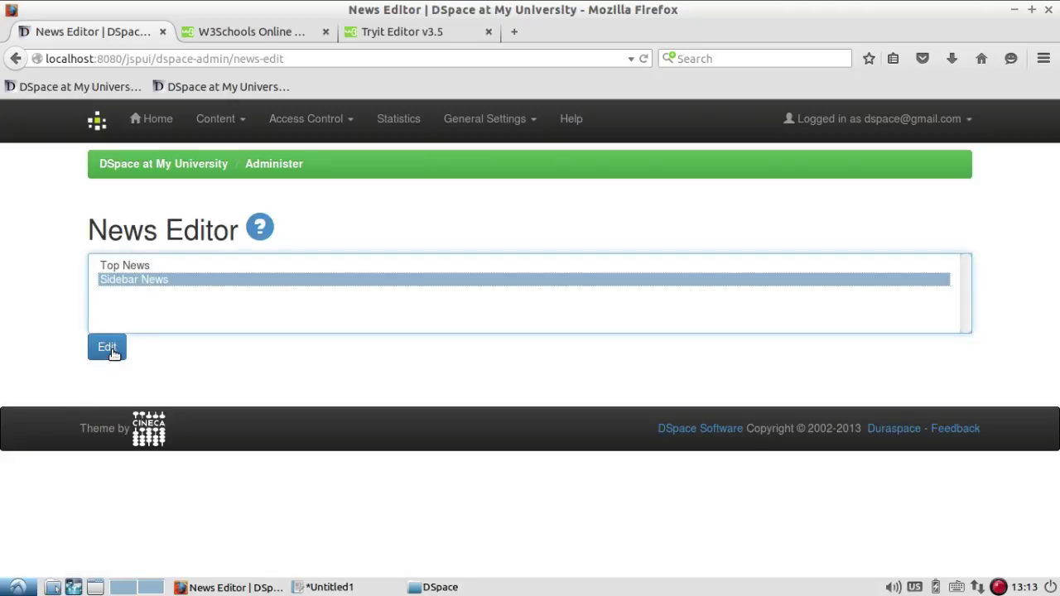
pyautogui.click(116, 362)
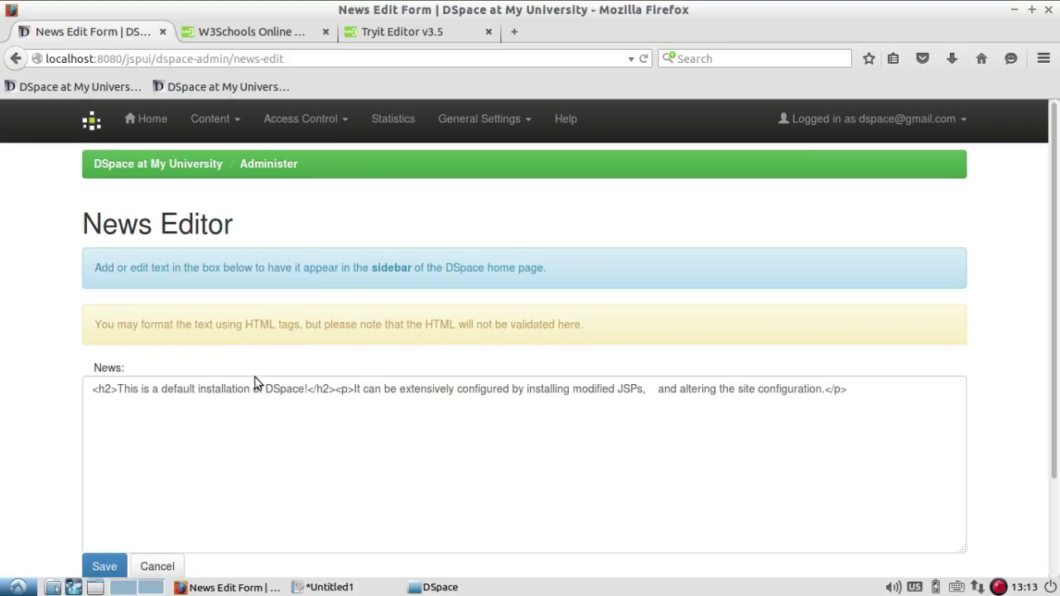
pyautogui.moveTo(860, 389); pyautogui.dragTo(85, 387)
pyautogui.press('BackSpace')
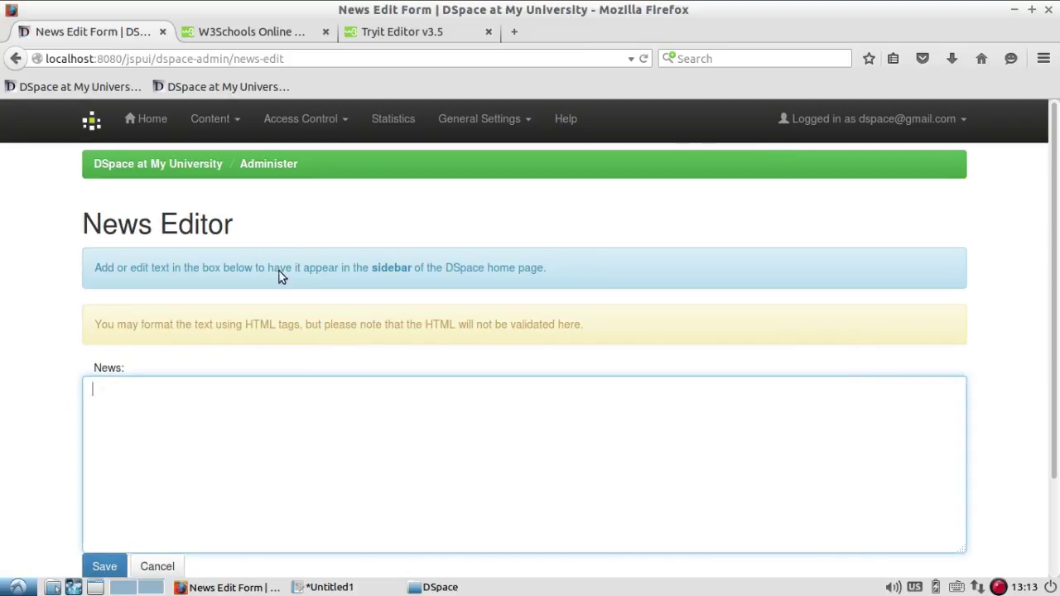
# - Switch to the W3Schools site and open the HTML Tables chapter of the HTML tutorial
pyautogui.click(391, 32)
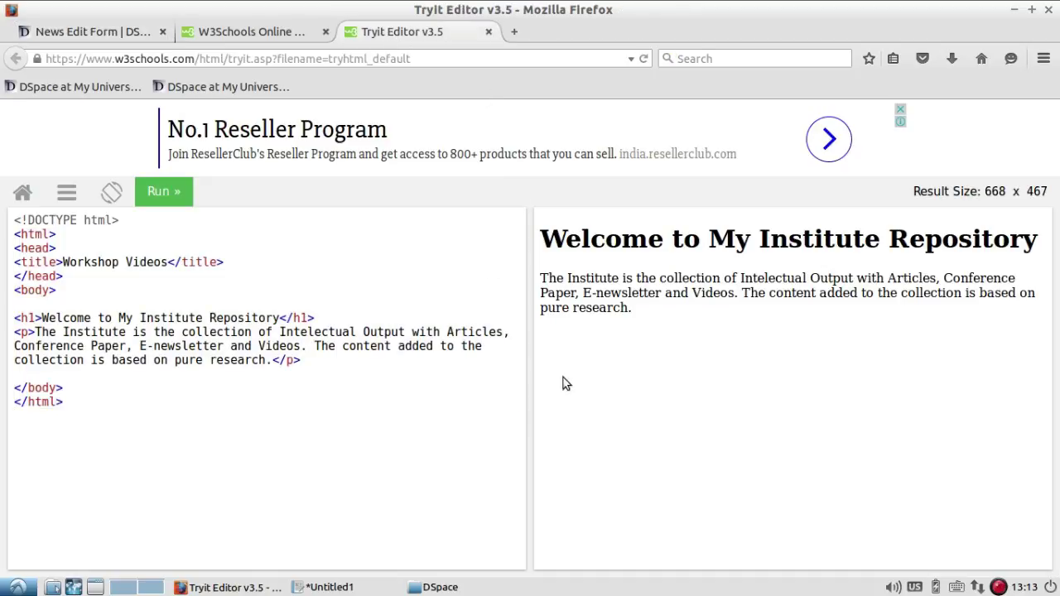
pyautogui.click(284, 35)
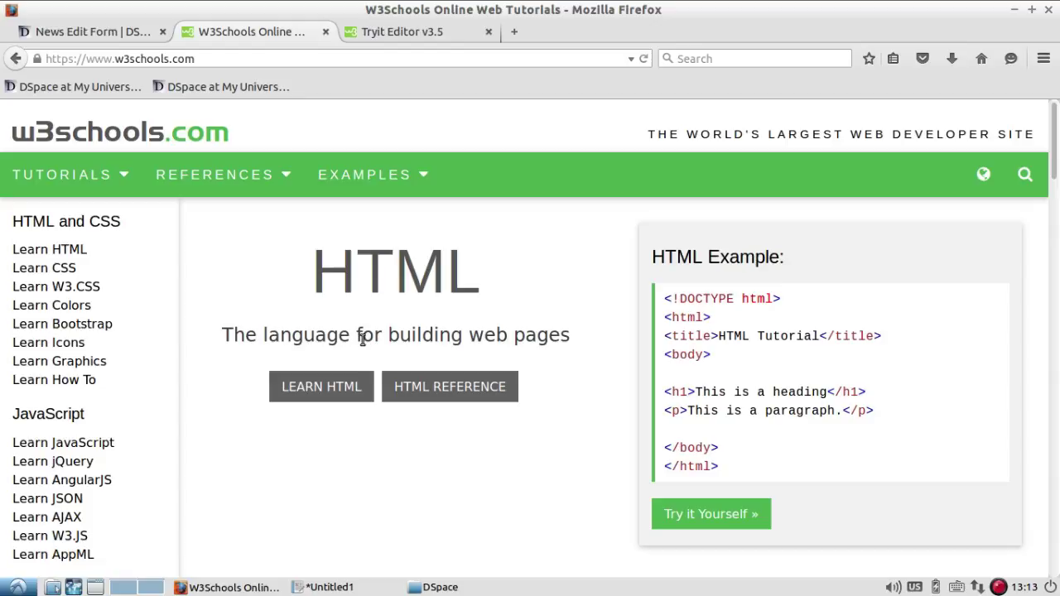
pyautogui.click(999, 588)
pyautogui.click(1014, 500)
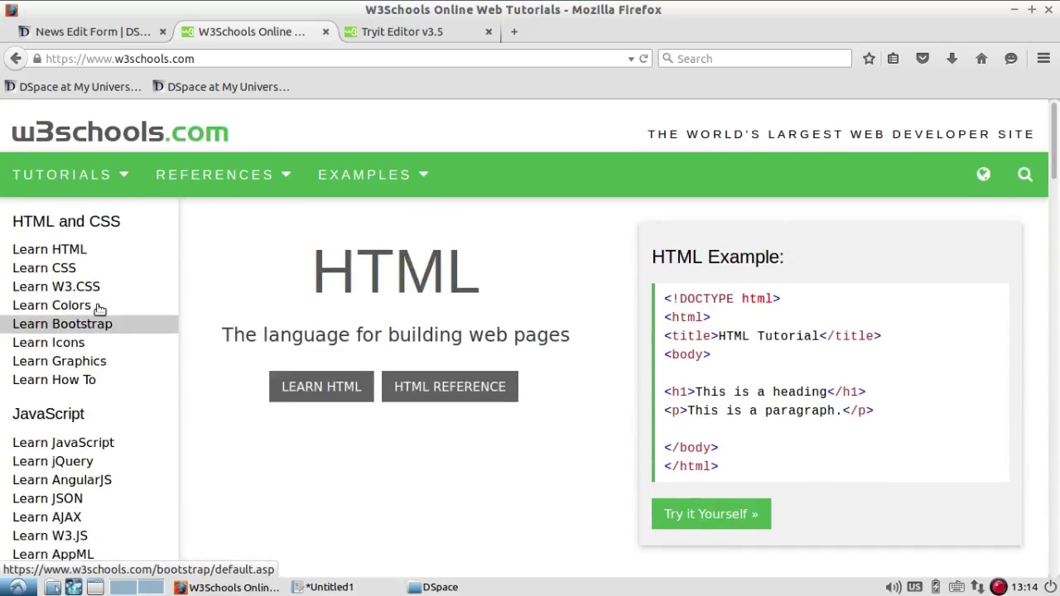
pyautogui.click(327, 396)
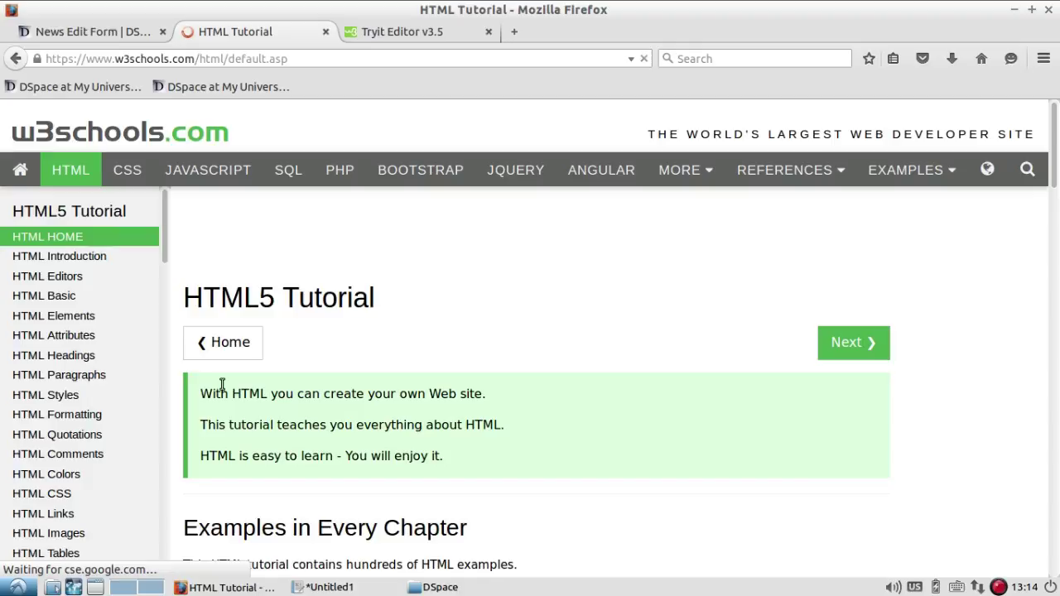
pyautogui.scroll(-3, 102, 367)
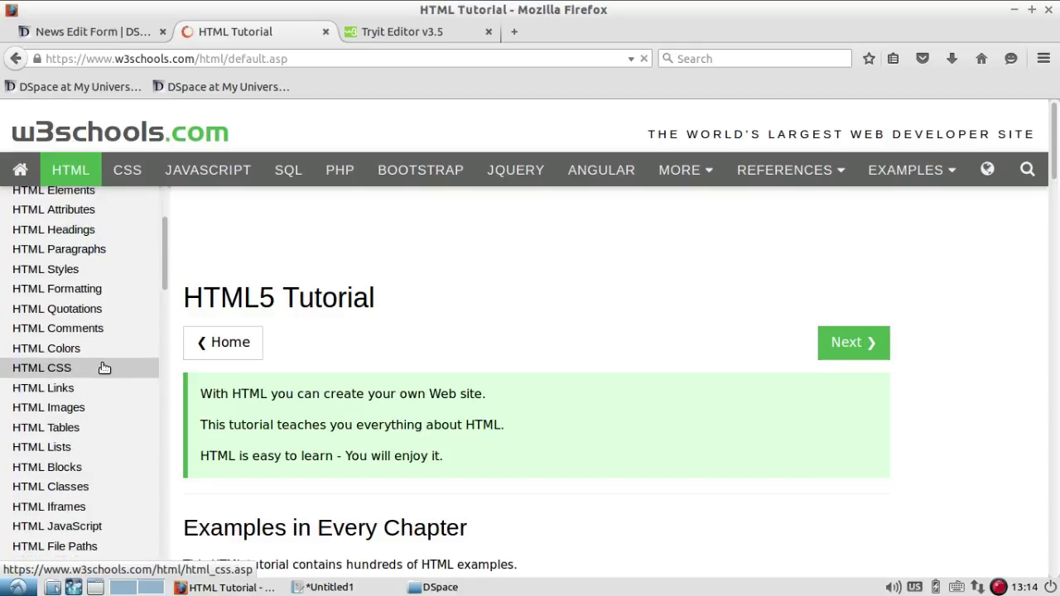
pyautogui.click(64, 430)
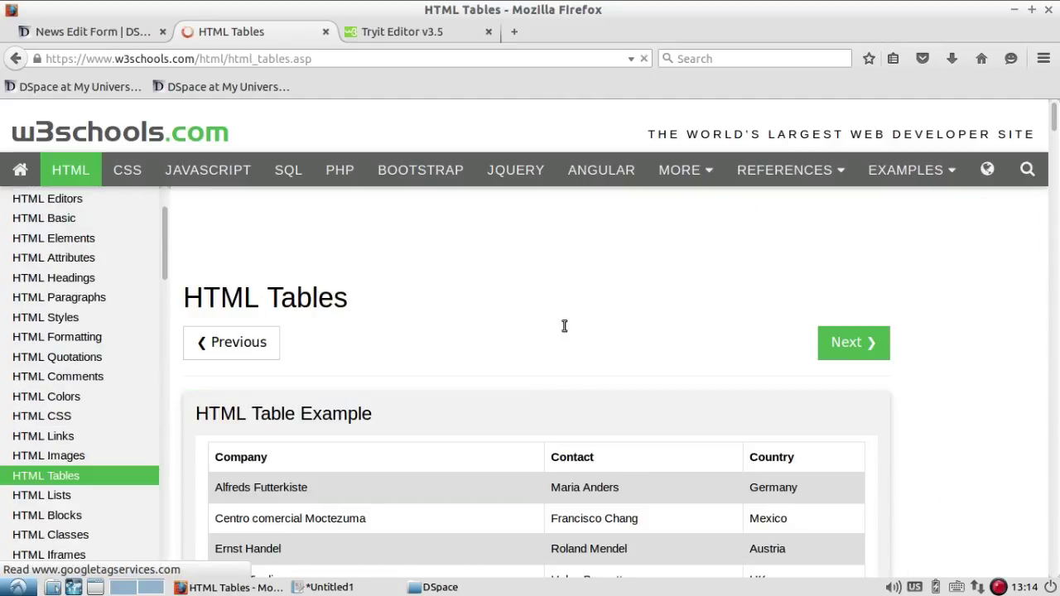
# - Open the HTML Table Example with the company, contact and country columns in the Tryit Editor
pyautogui.scroll(-4, 564, 325)
pyautogui.scroll(-1, 563, 325)
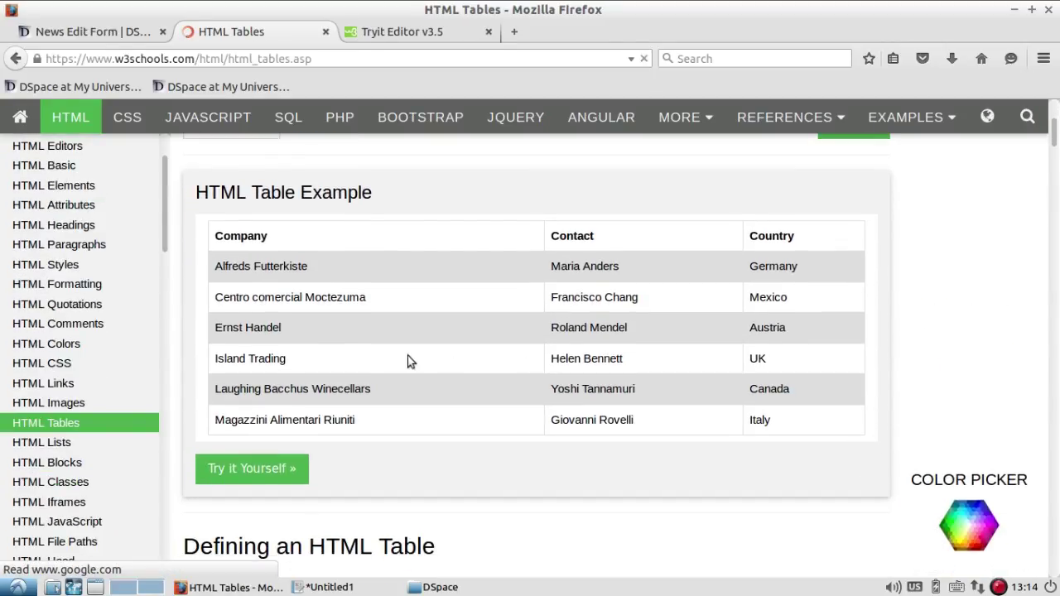
pyautogui.click(252, 468)
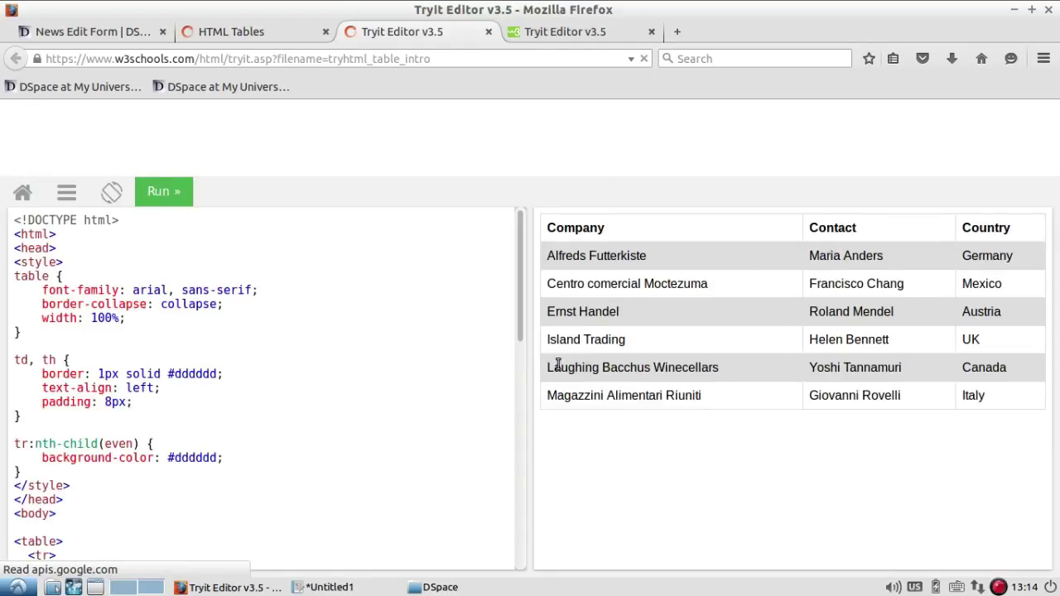
# - Copy the whole HTML table example code into the empty Sidebar News text in DSpace and save it
pyautogui.keyDown('shift'); pyautogui.click(63, 367); pyautogui.keyUp('shift')
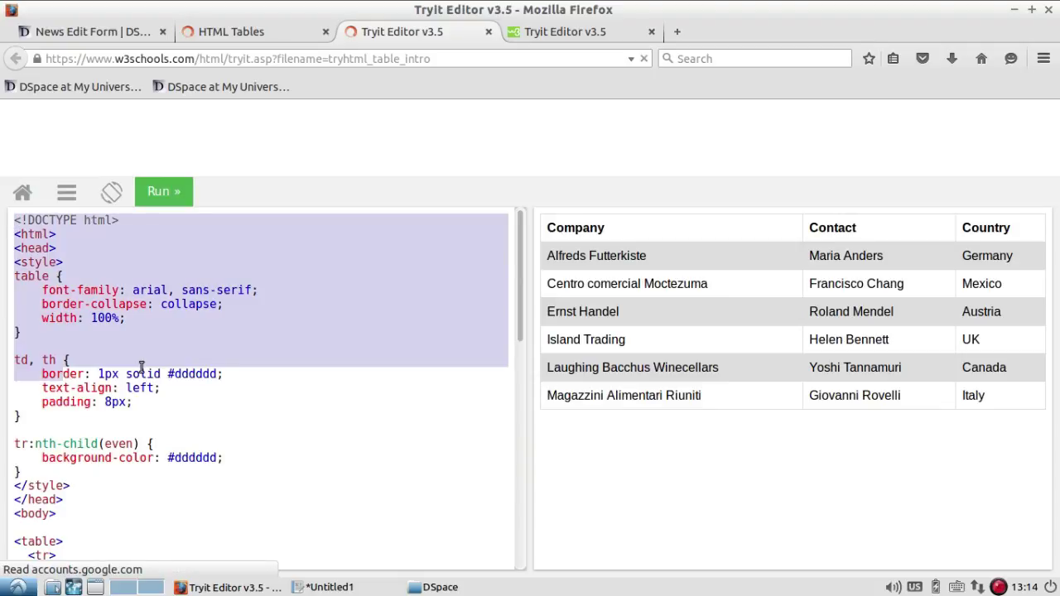
pyautogui.scroll(-5, 176, 369)
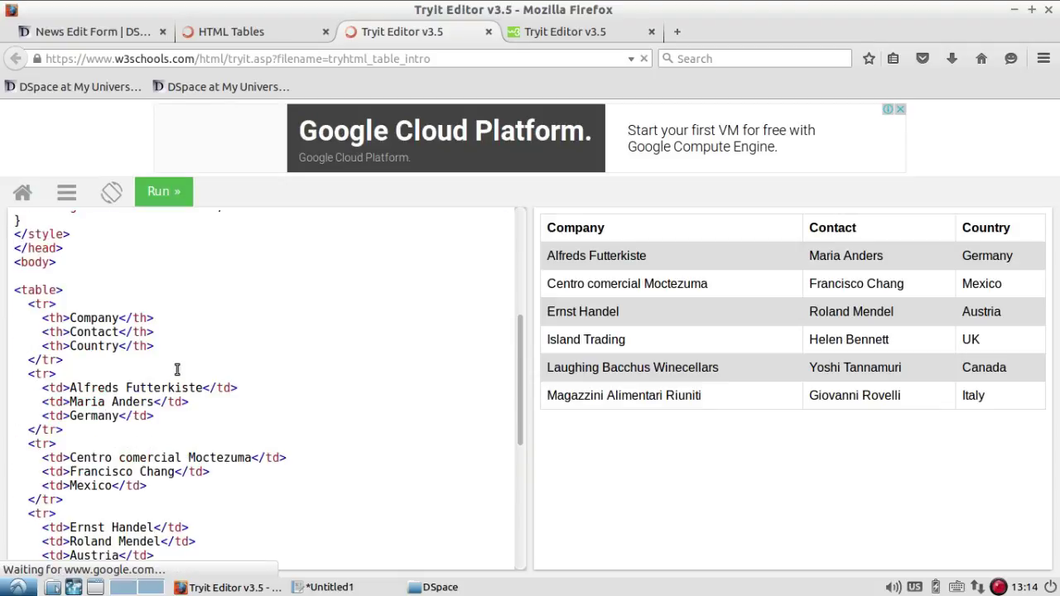
pyautogui.scroll(-6, 182, 380)
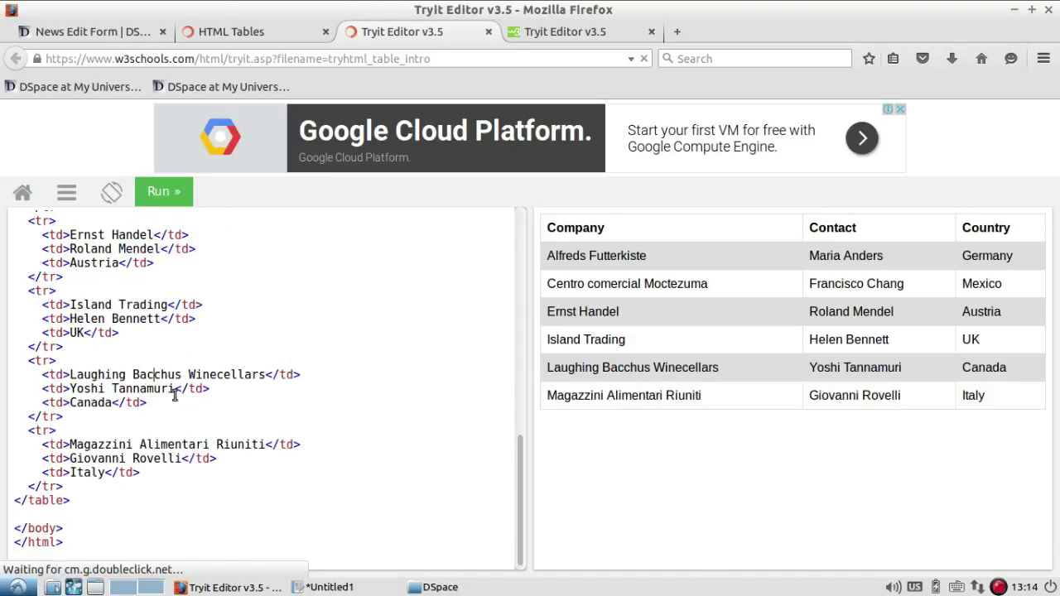
pyautogui.hotkey('ctrl', 'a')
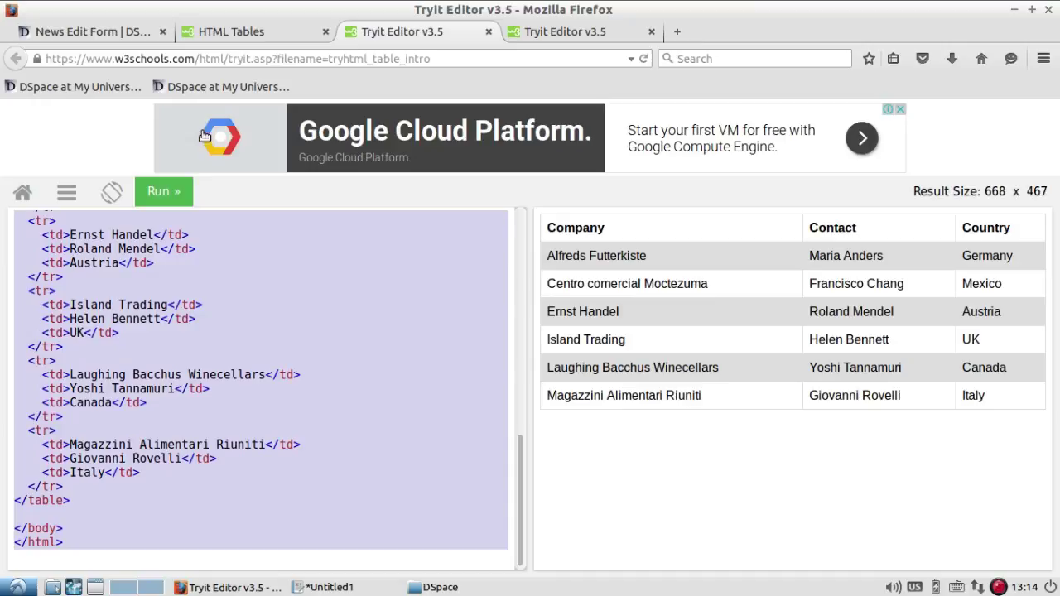
pyautogui.click(73, 33)
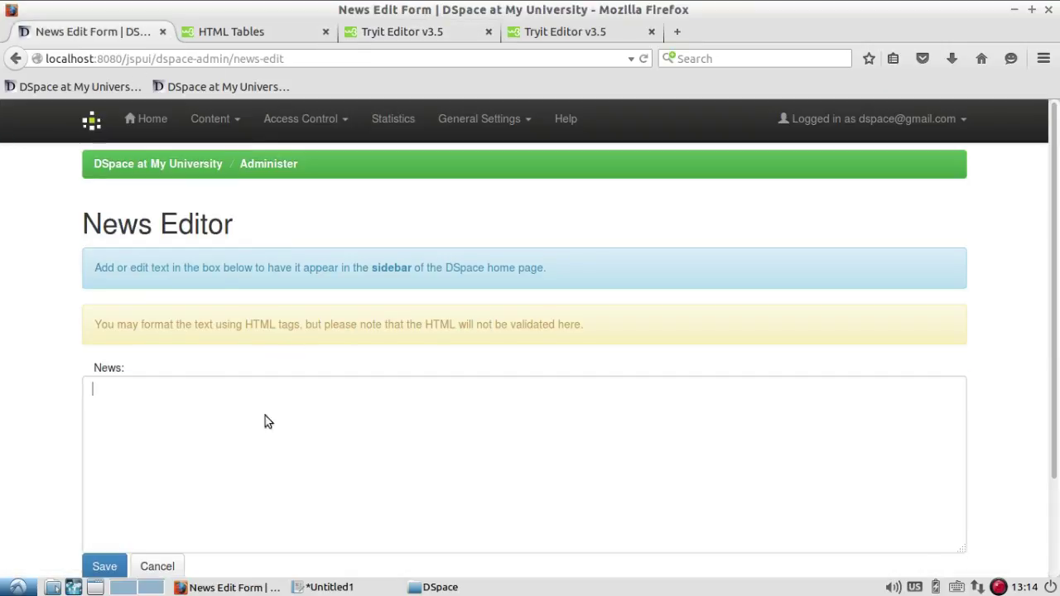
pyautogui.hotkey('ctrl', 'v')
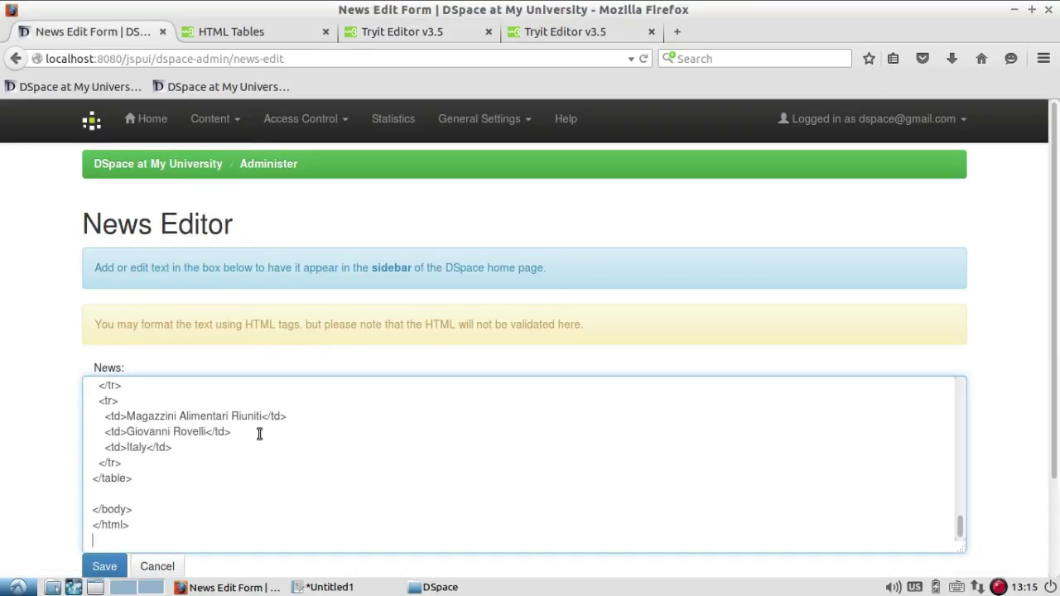
pyautogui.click(104, 566)
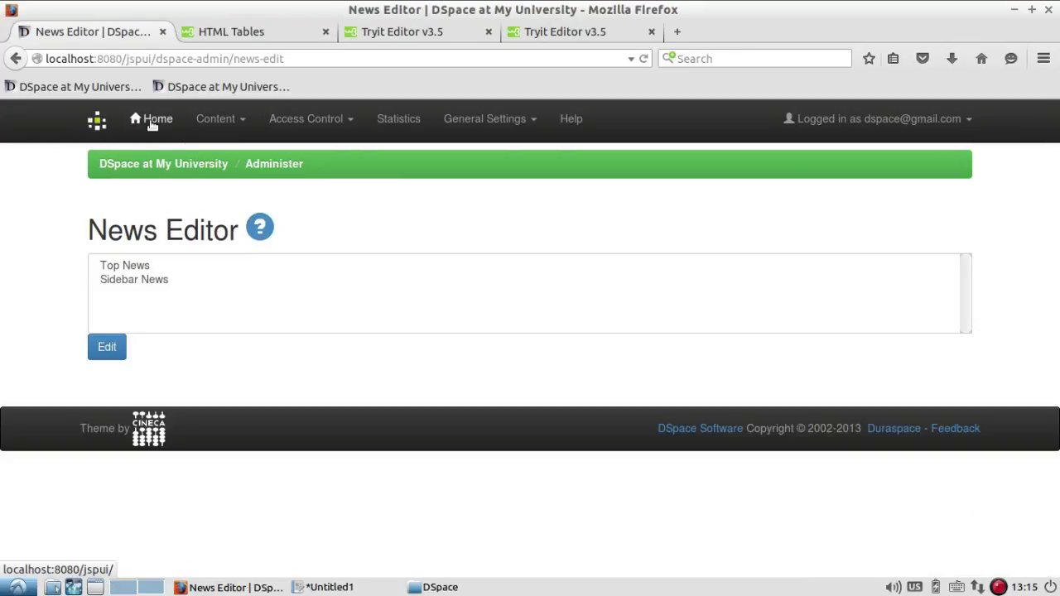
# - Open the DSpace home page and examine how the company table displays below the welcome banner
pyautogui.click(153, 121)
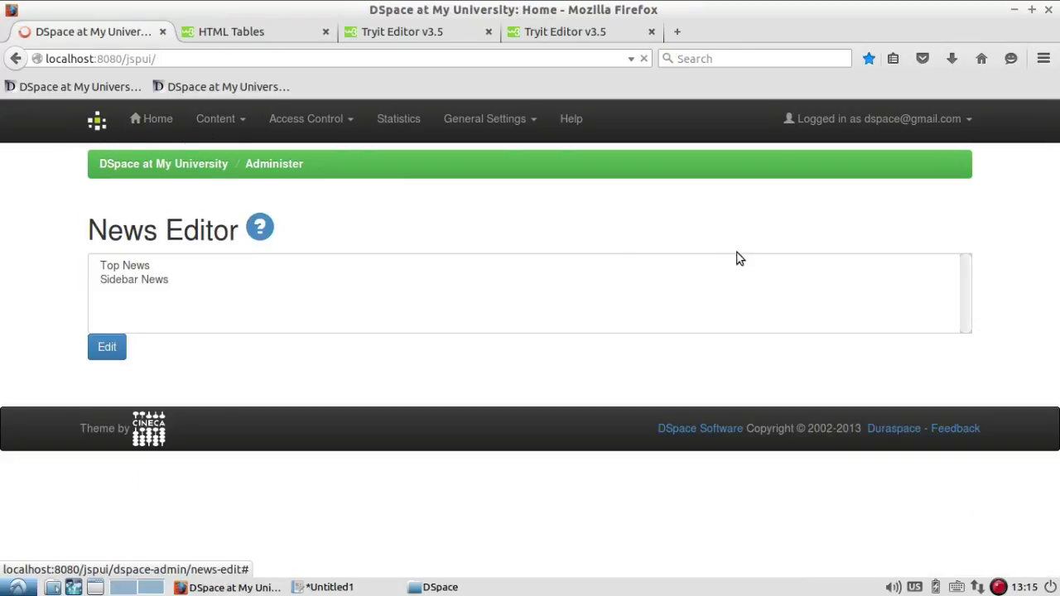
pyautogui.scroll(-5, 737, 257)
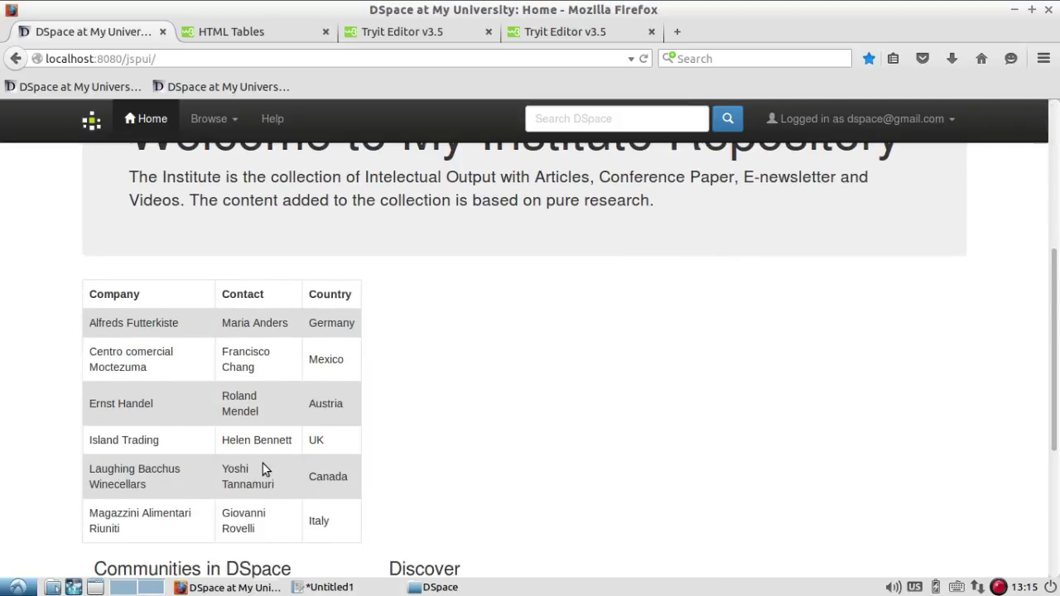
pyautogui.scroll(-2, 263, 468)
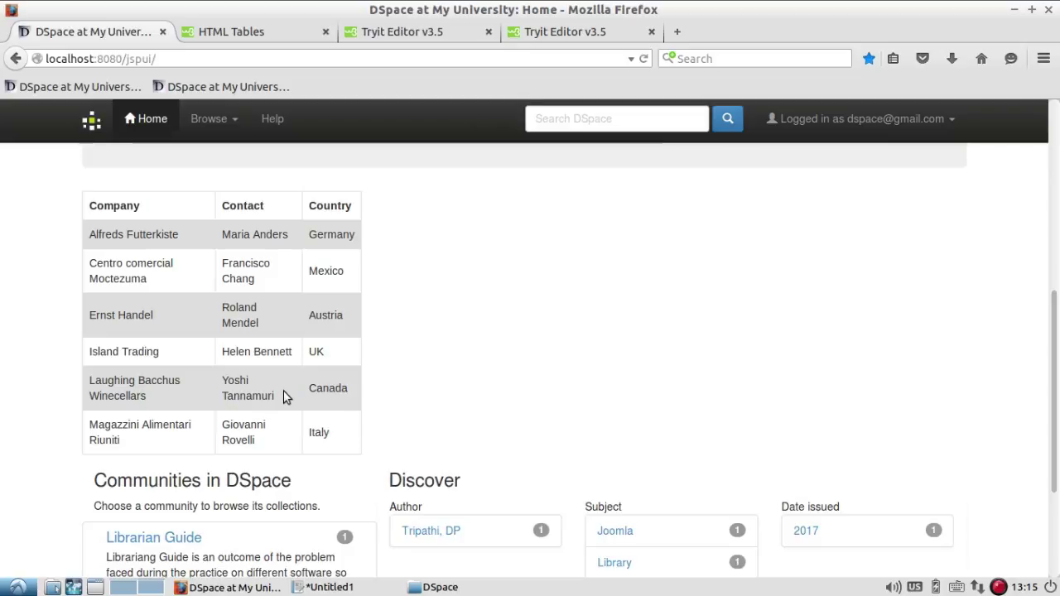
pyautogui.scroll(4, 284, 390)
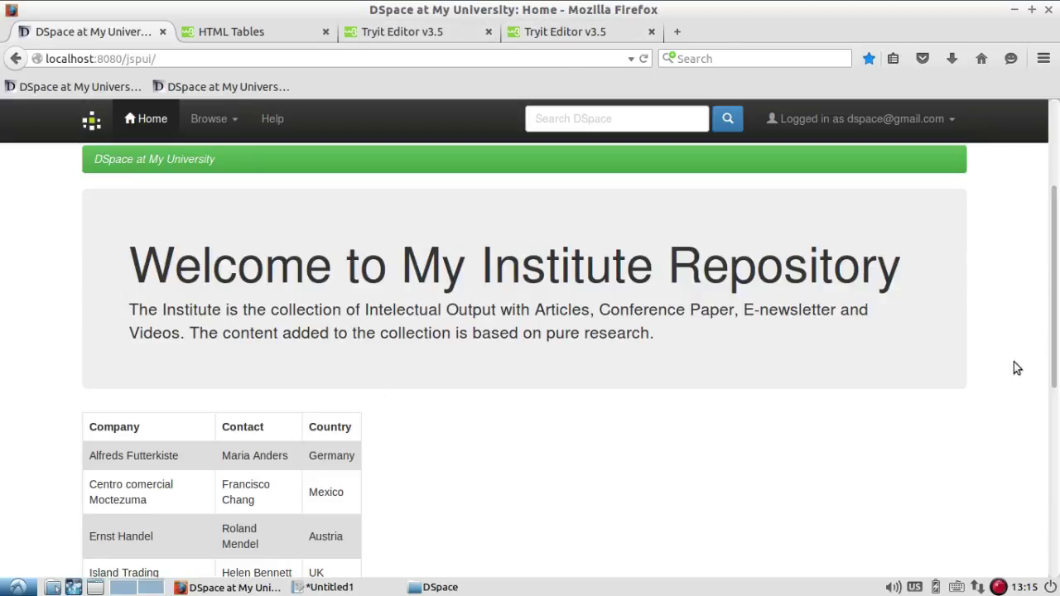
# - Return to the table example in the Tryit Editor and delete the Country header cell from its code
pyautogui.click(584, 31)
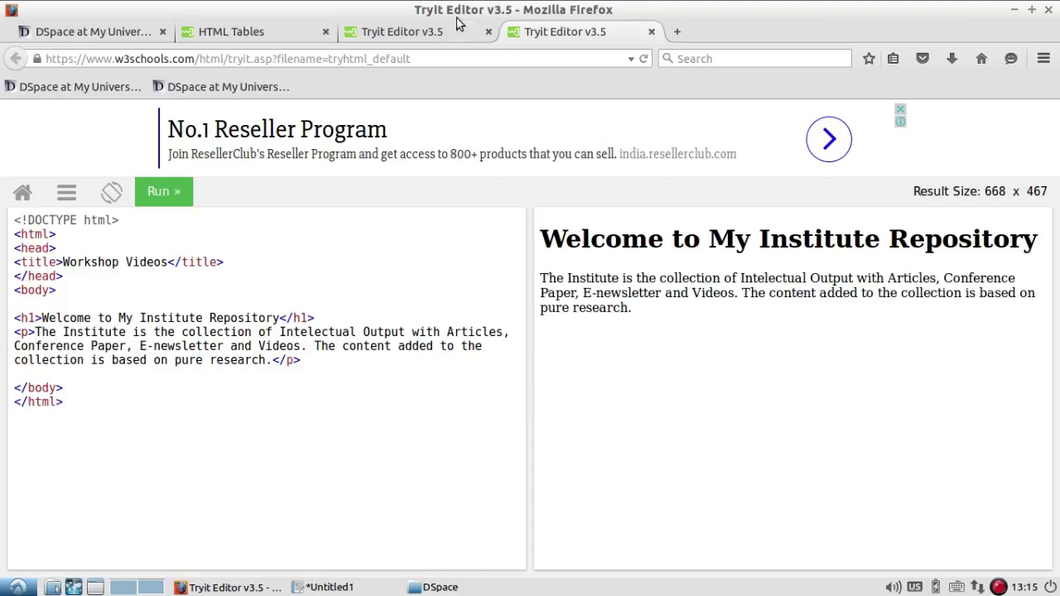
pyautogui.hotkey('ctrl', 'pageup')
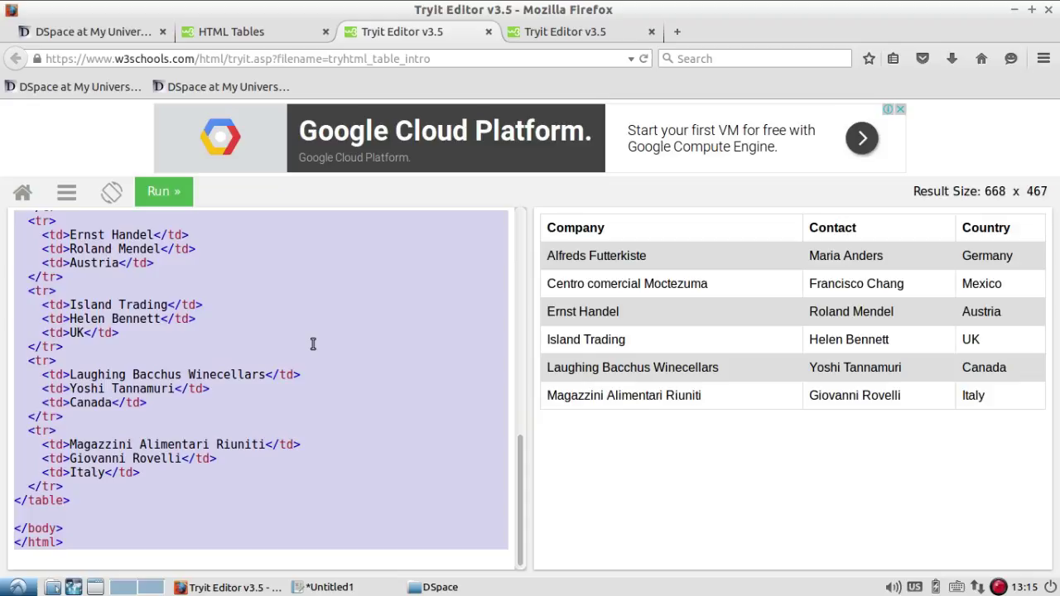
pyautogui.scroll(12, 309, 343)
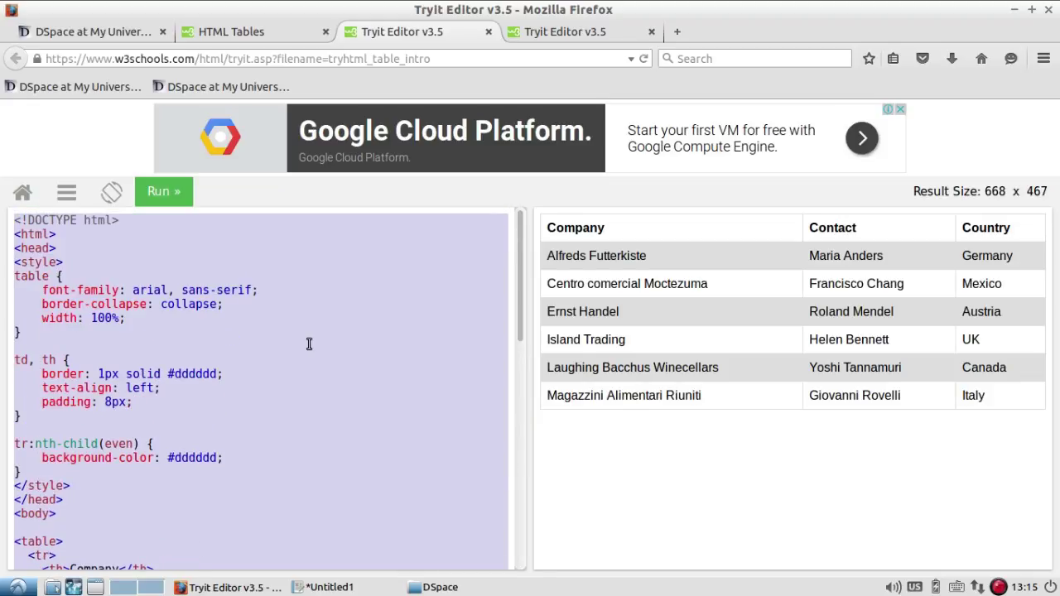
pyautogui.scroll(-8, 238, 374)
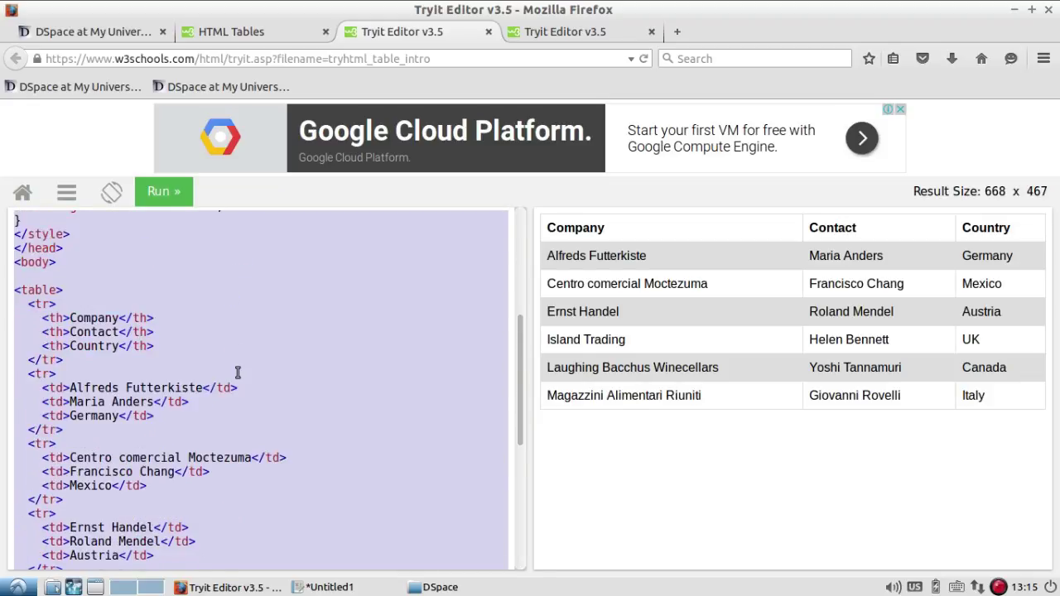
pyautogui.scroll(-2, 237, 373)
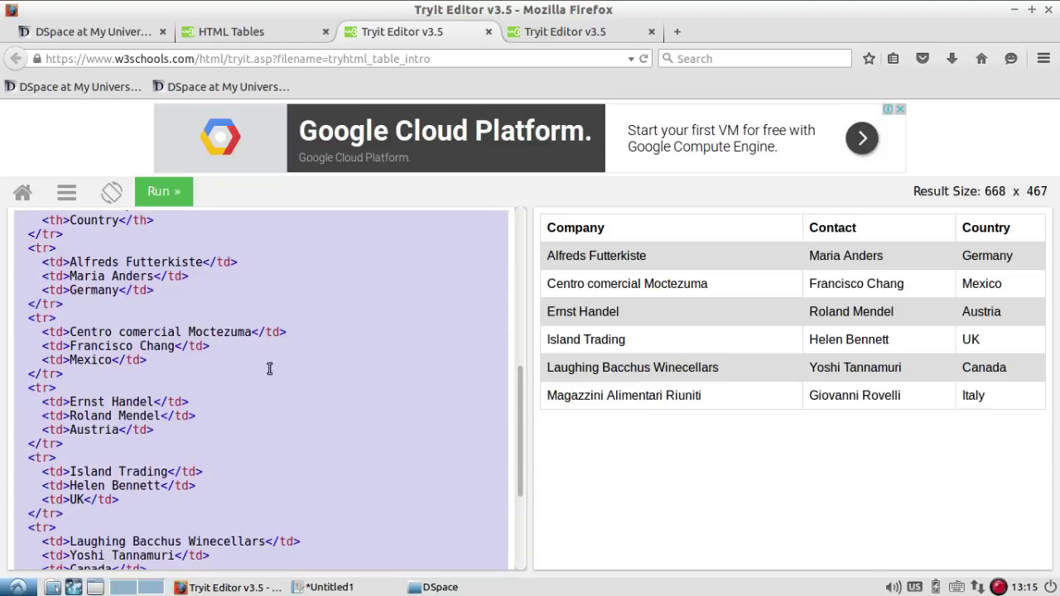
pyautogui.scroll(-4, 300, 372)
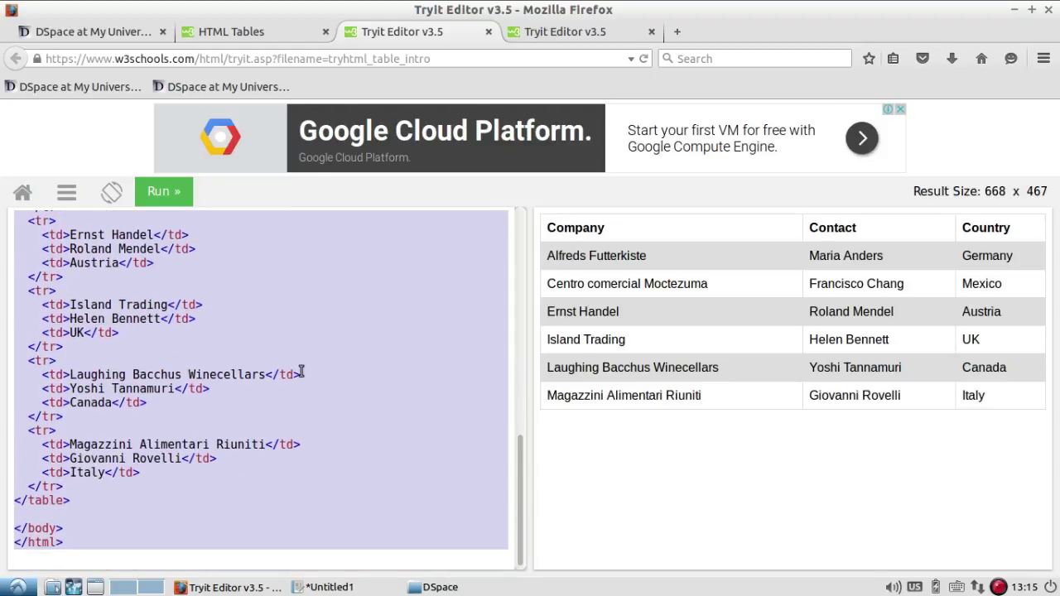
pyautogui.scroll(3, 301, 372)
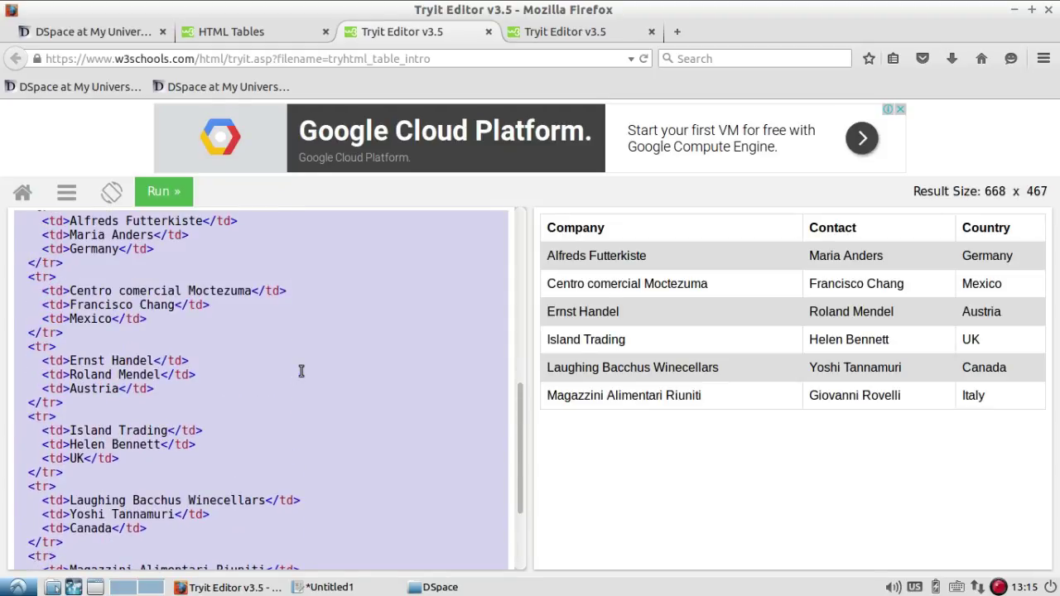
pyautogui.scroll(6, 301, 370)
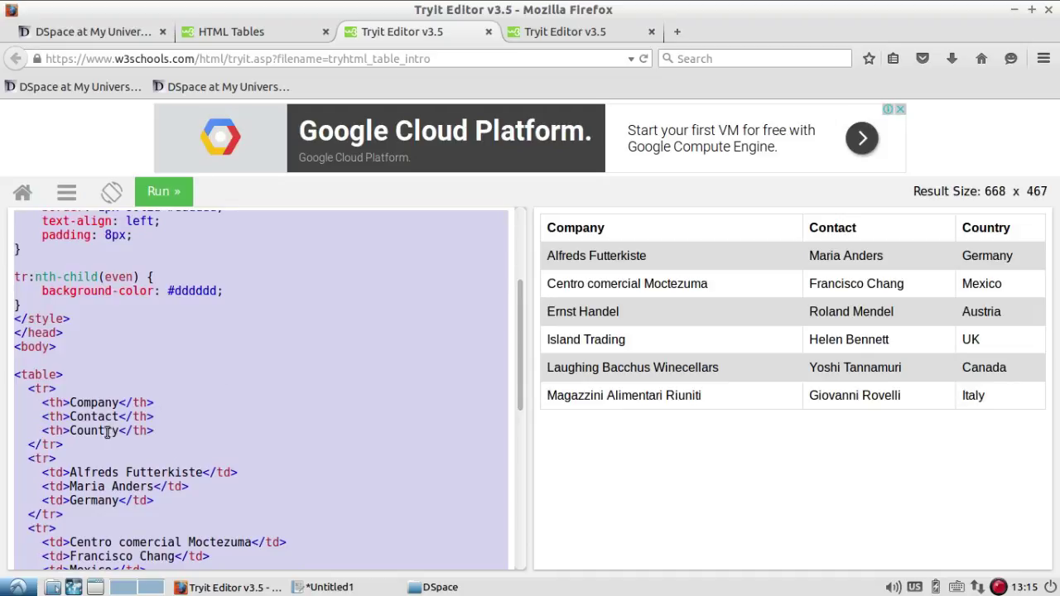
pyautogui.click(101, 429)
pyautogui.moveTo(39, 429); pyautogui.dragTo(177, 425)
pyautogui.press('BackSpace')
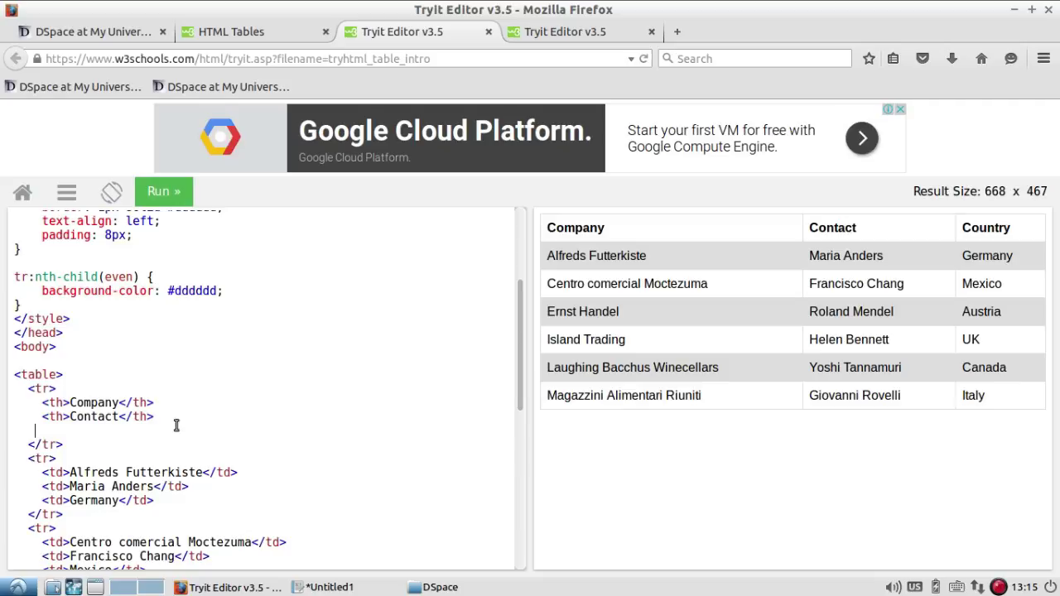
# - Delete the Germany, Mexico and Austria cells from the first three data rows of the table code
pyautogui.moveTo(28, 500); pyautogui.dragTo(183, 500)
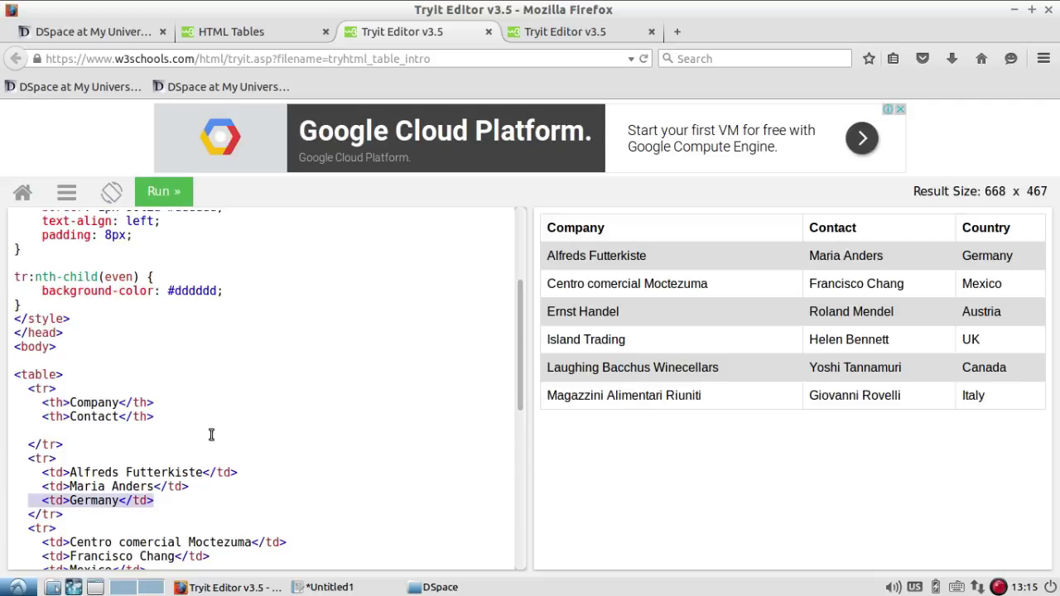
pyautogui.press('BackSpace')
pyautogui.scroll(-3, 230, 406)
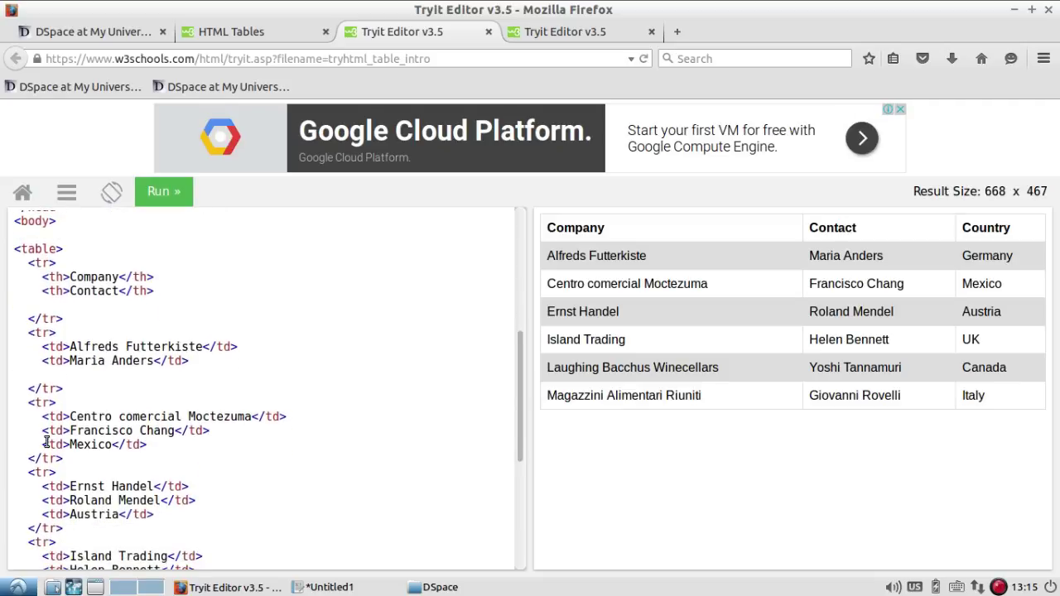
pyautogui.moveTo(44, 444); pyautogui.dragTo(176, 444)
pyautogui.press('BackSpace')
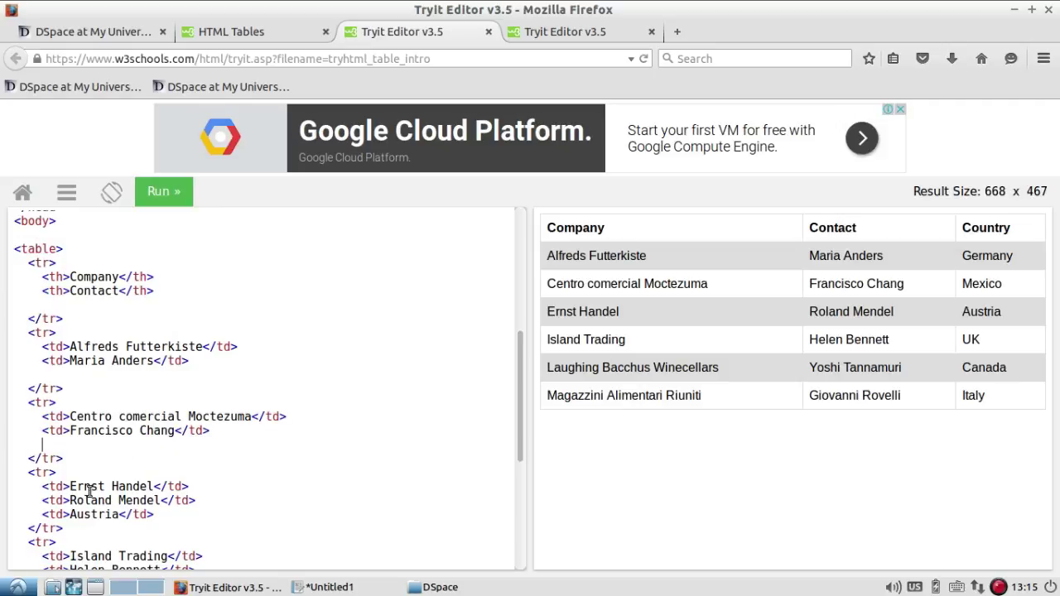
pyautogui.moveTo(35, 514); pyautogui.dragTo(183, 510)
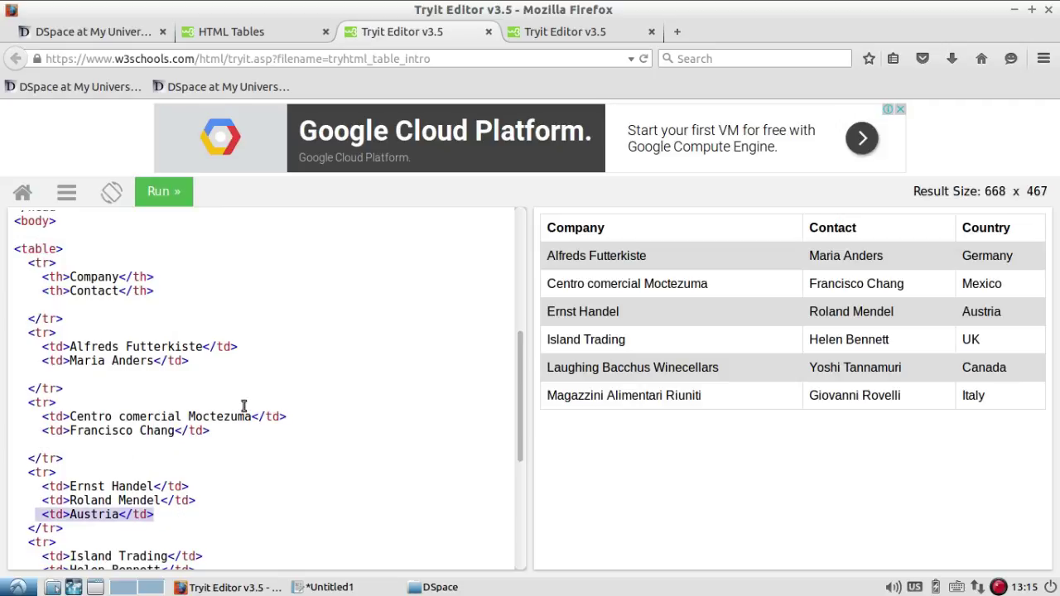
pyautogui.press('BackSpace')
# - Delete the UK, Canada and Italy cells from the remaining table rows and run the edited code
pyautogui.scroll(-4, 244, 406)
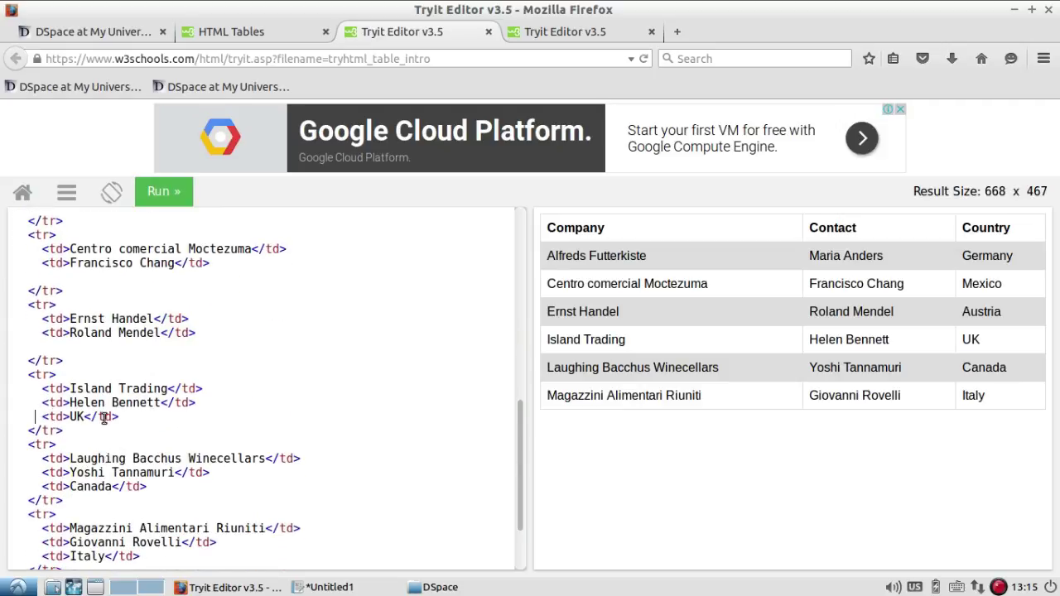
pyautogui.keyDown('shift'); pyautogui.click(153, 419); pyautogui.keyUp('shift')
pyautogui.press('BackSpace')
pyautogui.keyDown('shift'); pyautogui.click(153, 486); pyautogui.keyUp('shift')
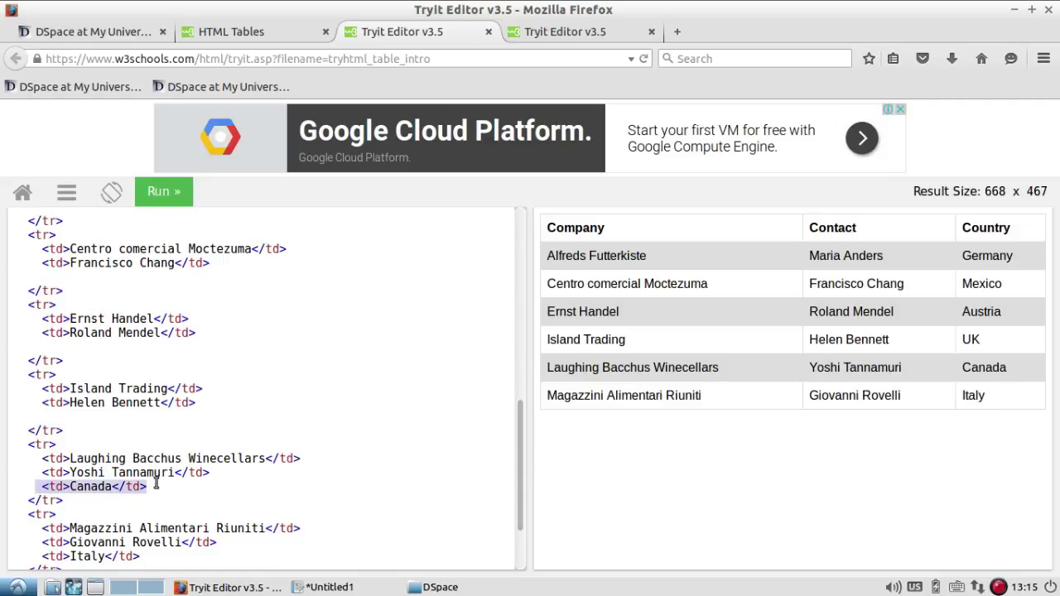
pyautogui.press('BackSpace')
pyautogui.scroll(-2, 185, 438)
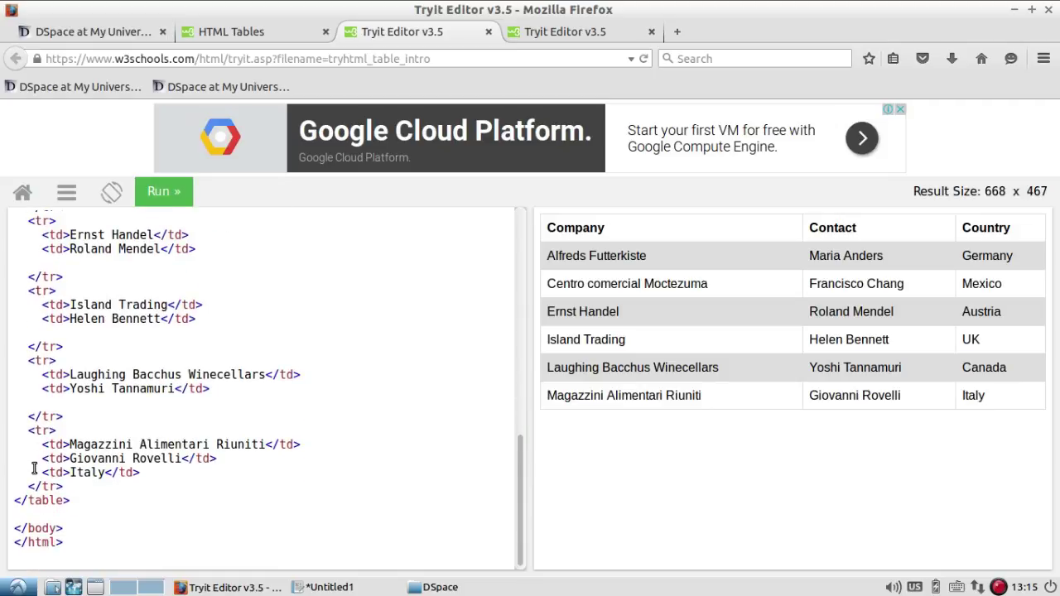
pyautogui.click(34, 472)
pyautogui.keyDown('shift'); pyautogui.click(170, 473); pyautogui.keyUp('shift')
pyautogui.press('BackSpace')
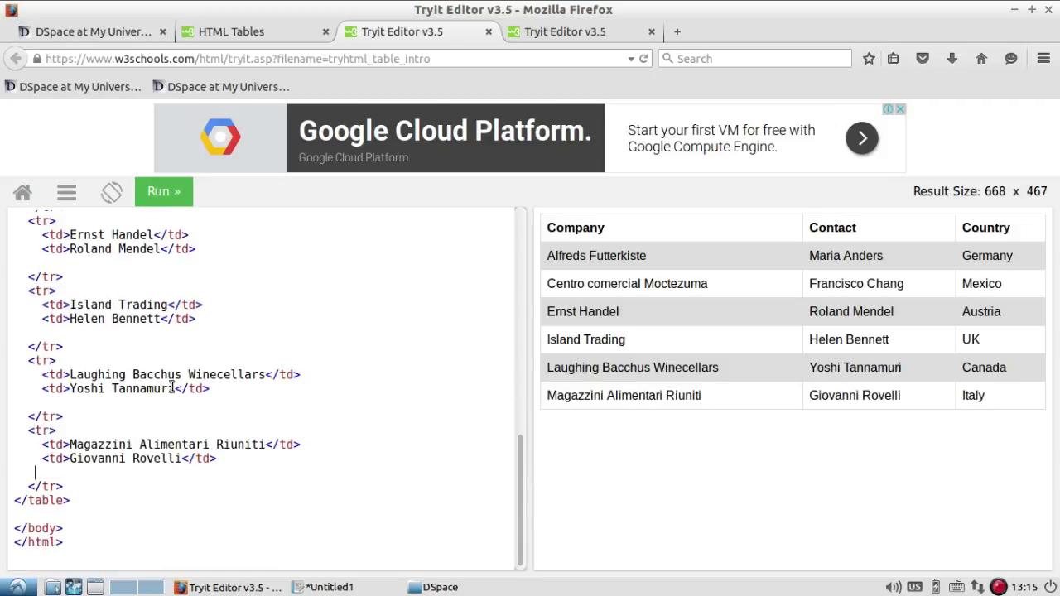
pyautogui.click(175, 204)
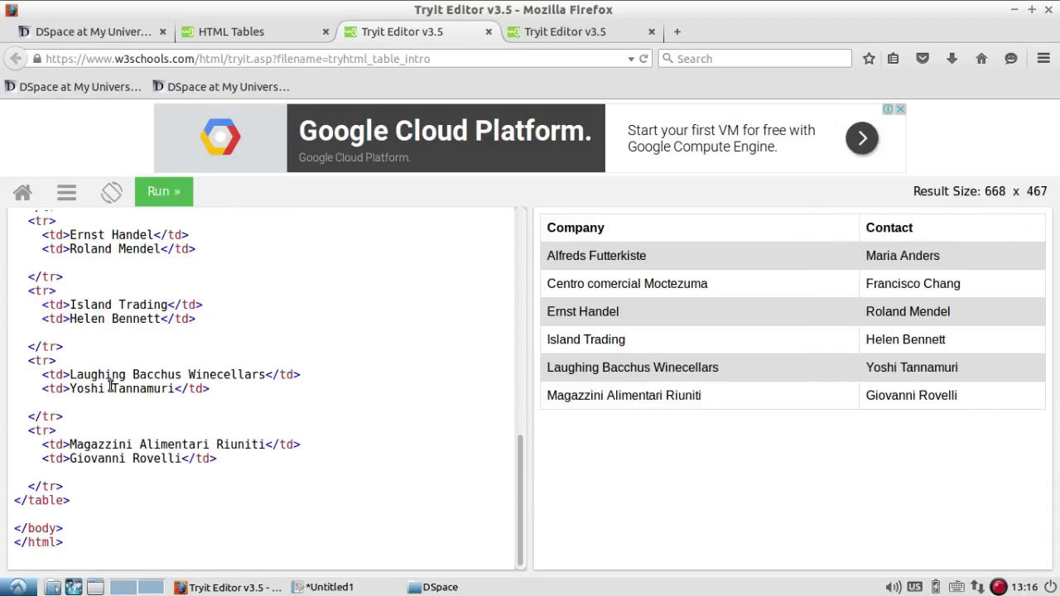
# - Copy the entire two-column table code and reopen the News Editor from the DSpace administration tools
pyautogui.hotkey('ctrl', 'a')
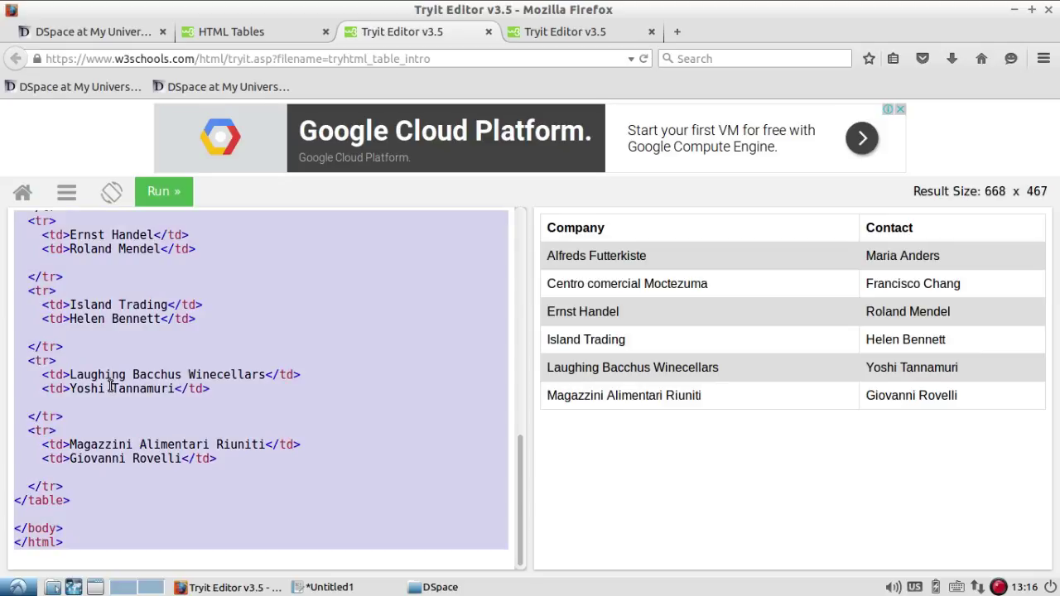
pyautogui.click(124, 33)
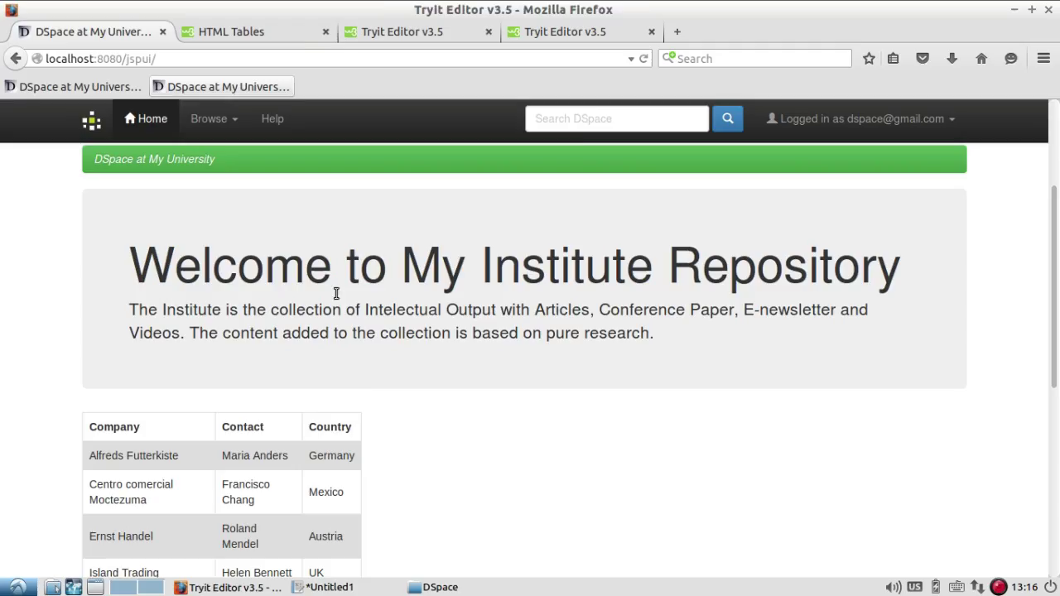
pyautogui.click(889, 121)
pyautogui.click(887, 243)
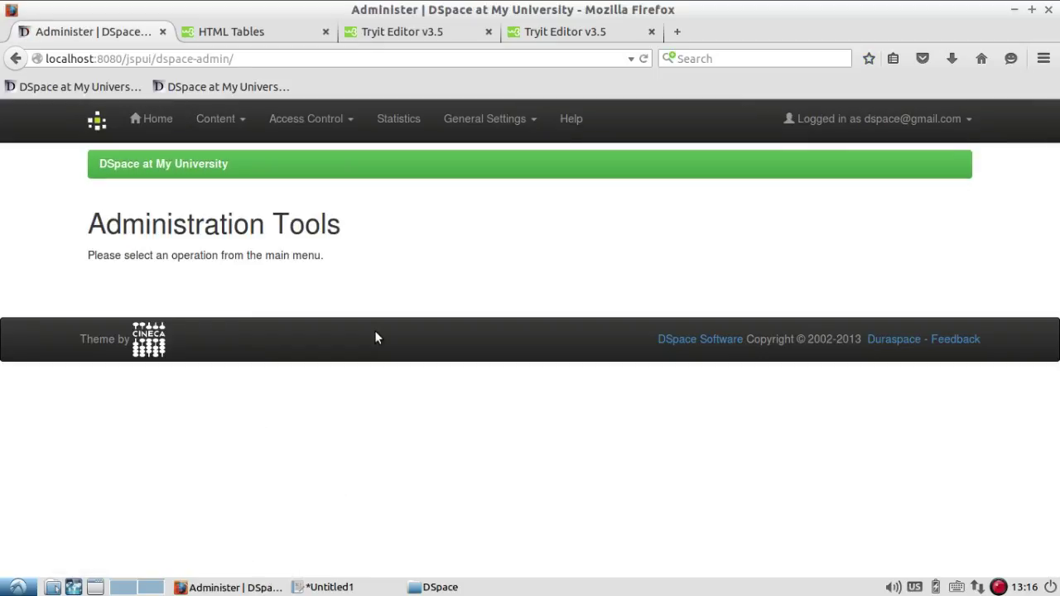
pyautogui.click(500, 120)
pyautogui.click(521, 239)
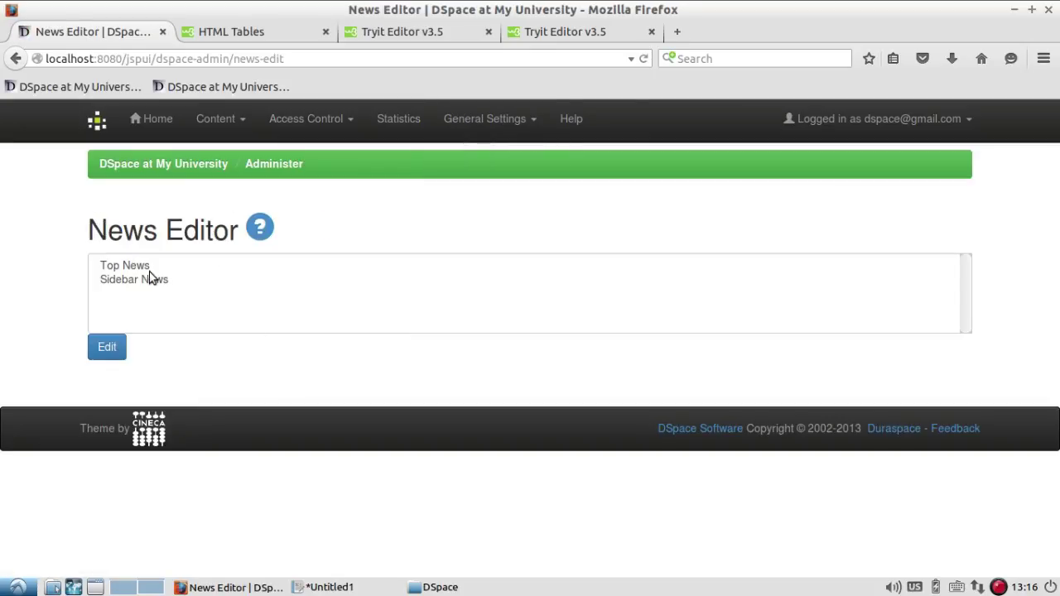
# - Replace the entire Sidebar News content with the copied two-column table code and save it
pyautogui.click(150, 280)
pyautogui.click(111, 347)
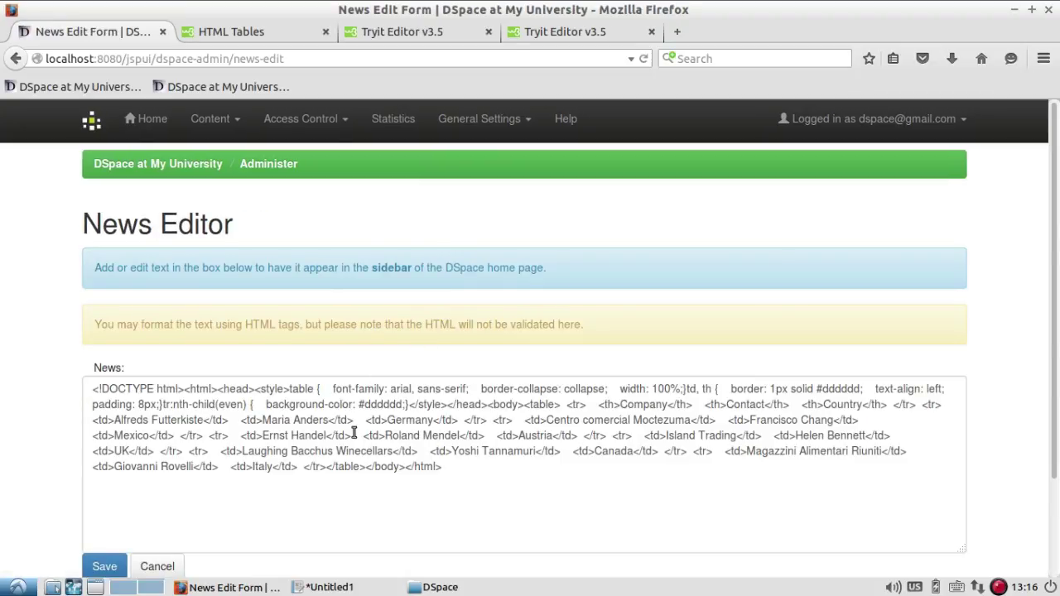
pyautogui.click(354, 432)
pyautogui.hotkey('ctrl', 'a')
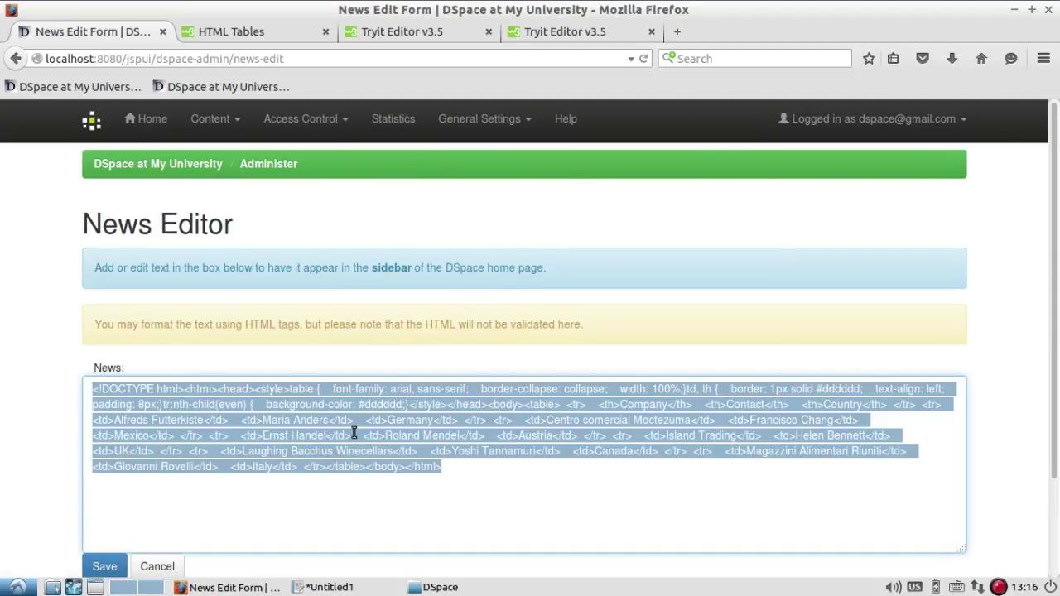
pyautogui.press('Delete')
pyautogui.hotkey('ctrl', 'v')
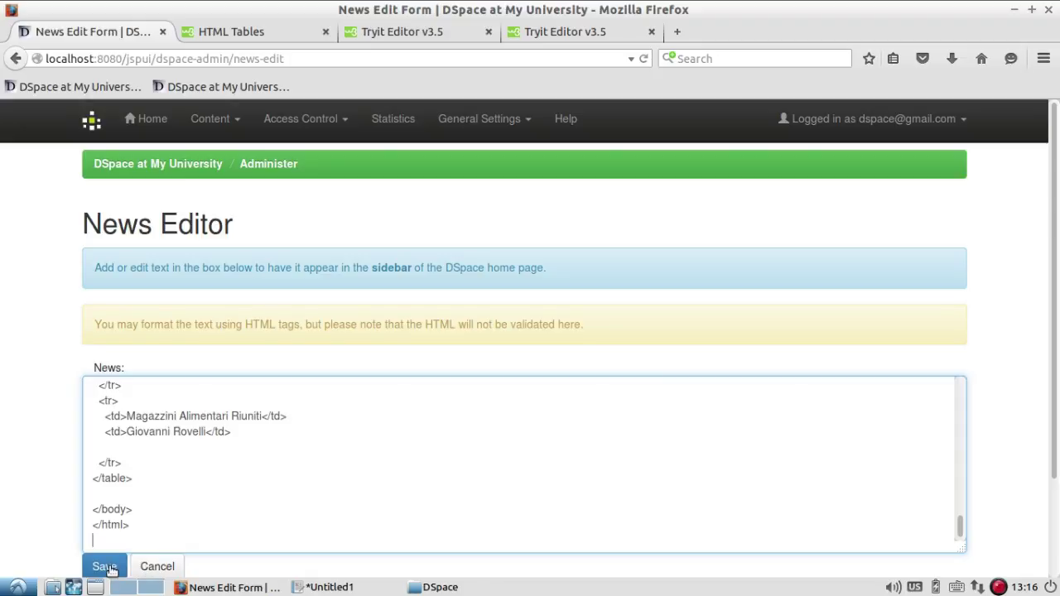
pyautogui.click(104, 567)
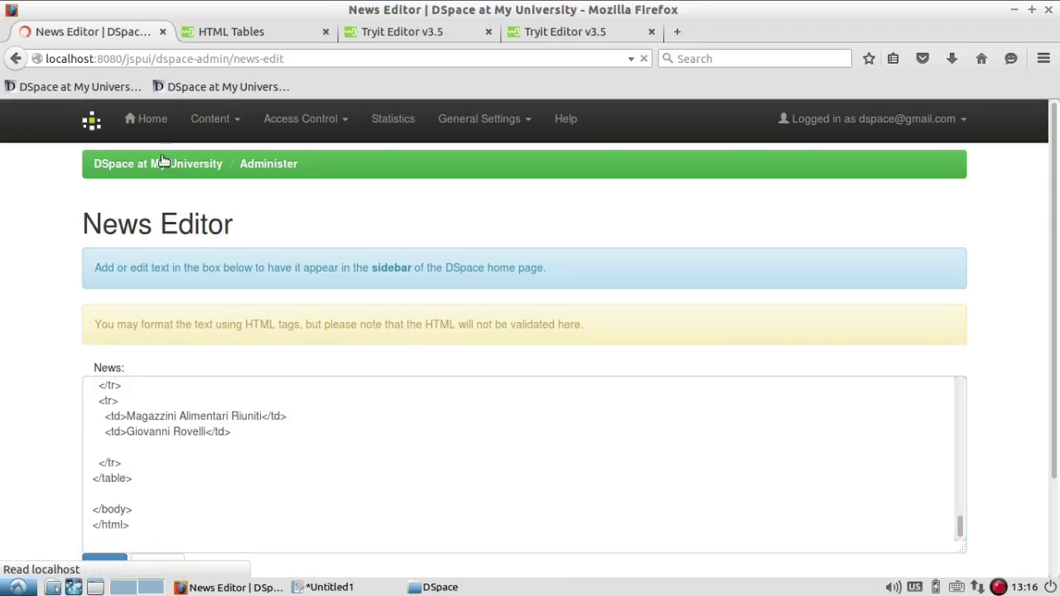
# - Open the DSpace home page and examine the welcome news, the Company and Contact table and the sections below it
pyautogui.click(144, 122)
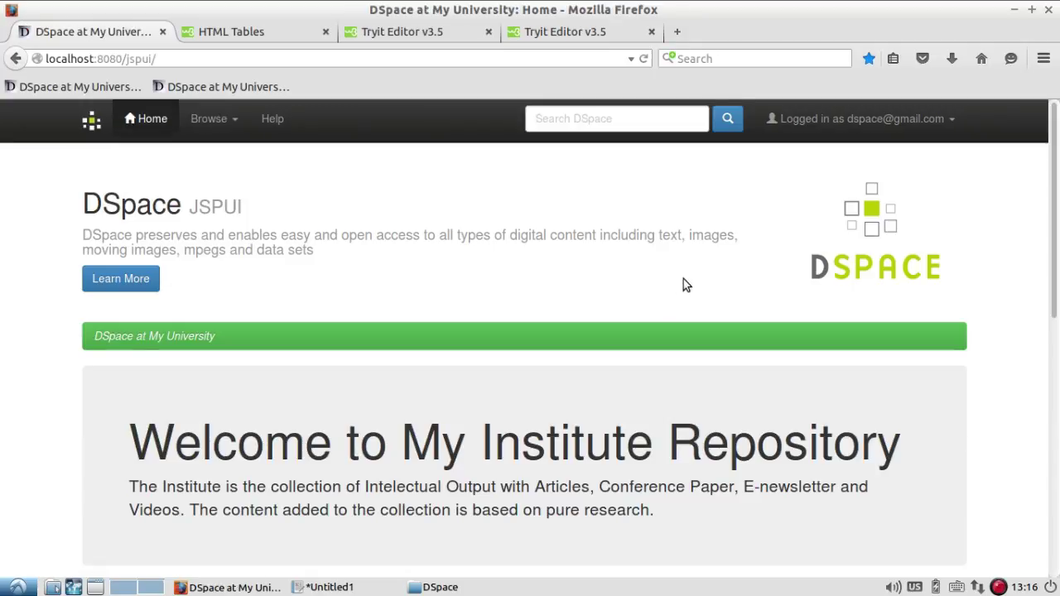
pyautogui.scroll(-5, 683, 282)
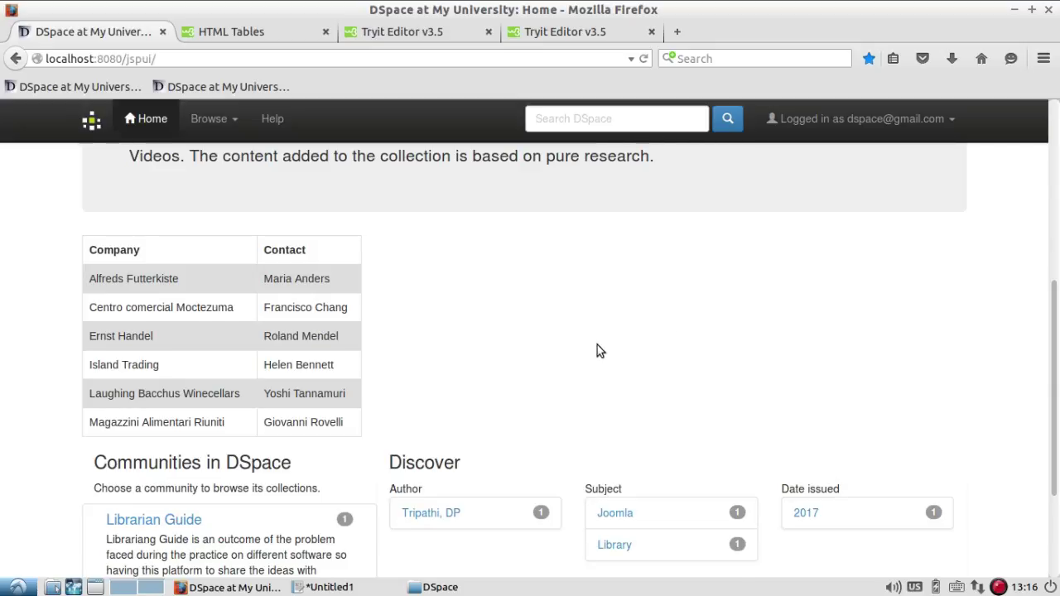
pyautogui.scroll(3, 597, 344)
pyautogui.scroll(-2, 603, 418)
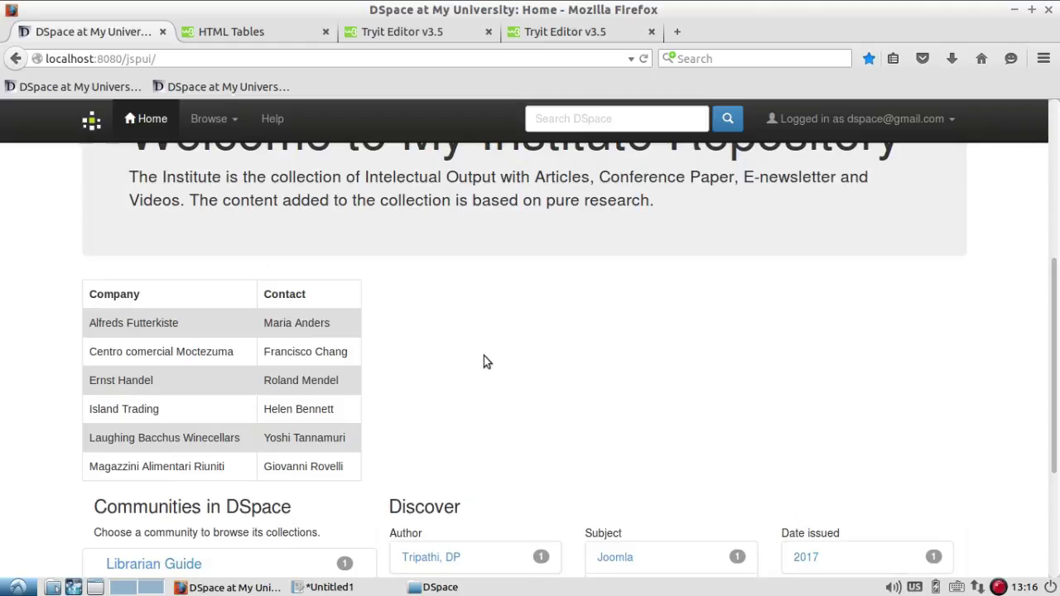
pyautogui.scroll(3, 459, 374)
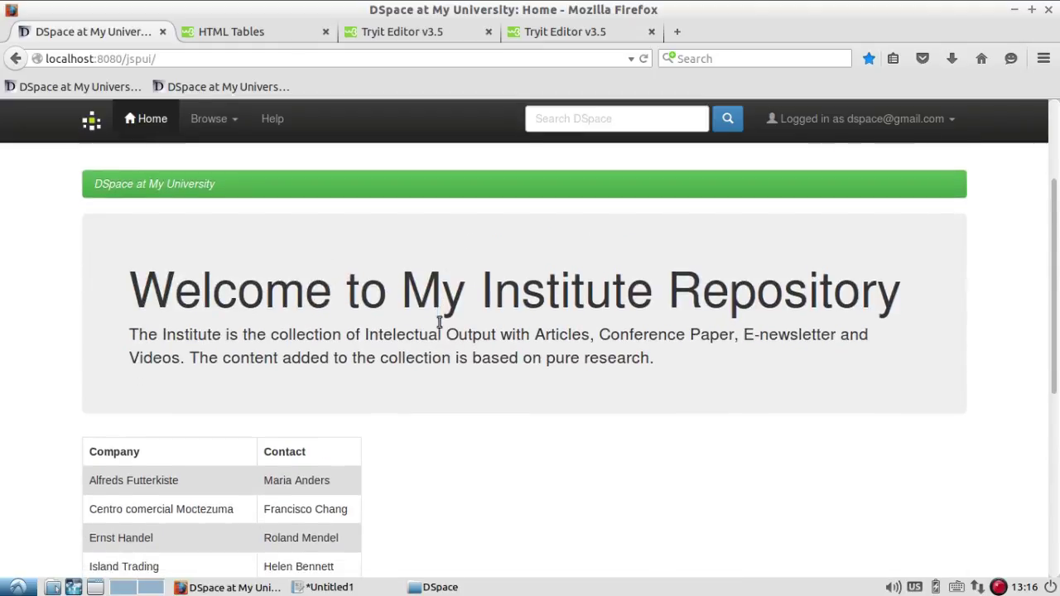
pyautogui.scroll(-2, 439, 321)
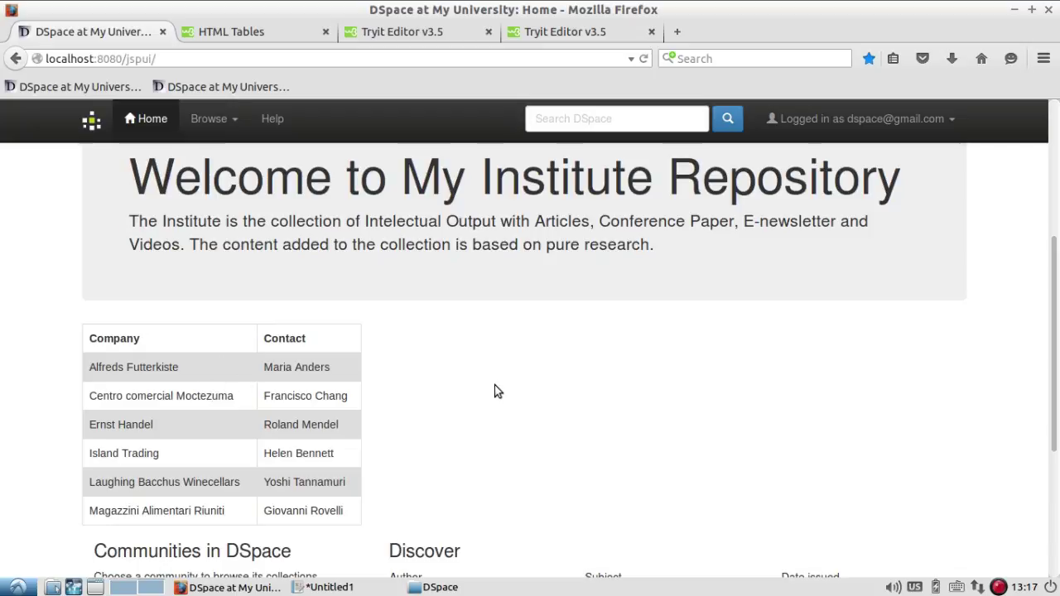
pyautogui.scroll(3, 497, 391)
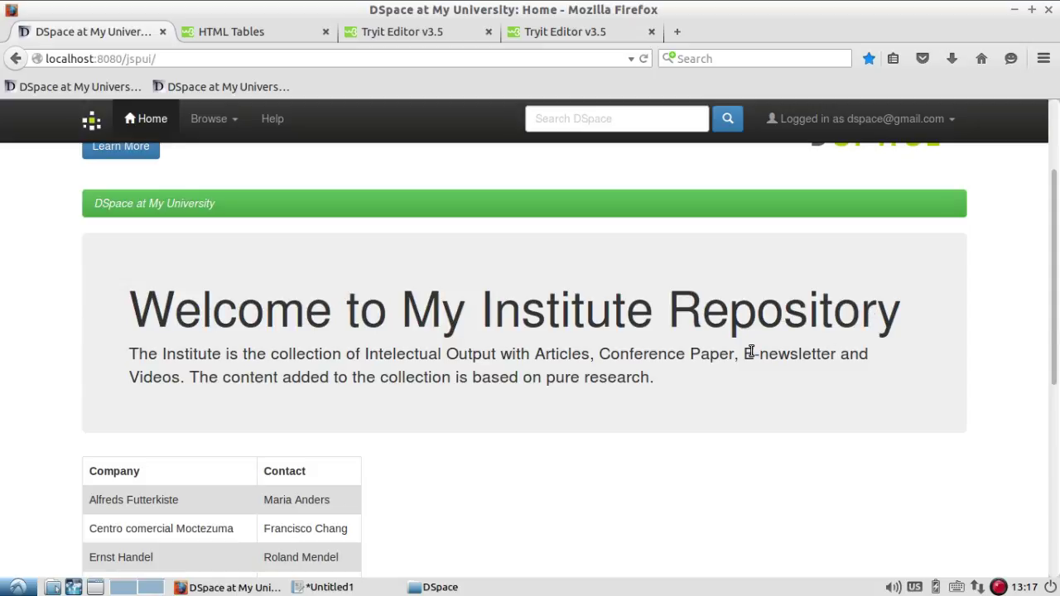
pyautogui.scroll(-2, 497, 356)
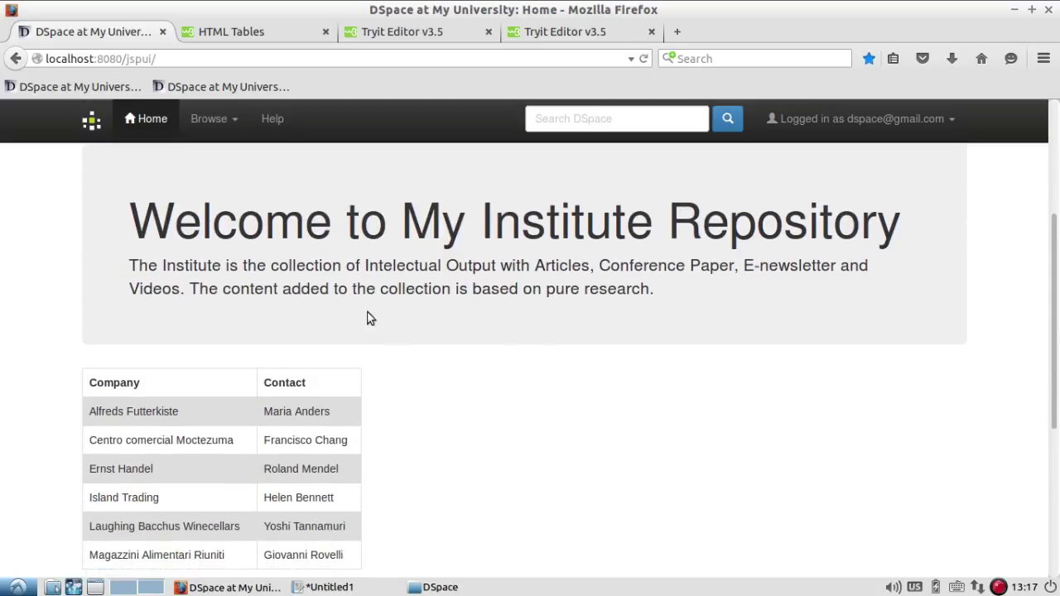
pyautogui.scroll(-3, 513, 423)
pyautogui.scroll(-1, 513, 423)
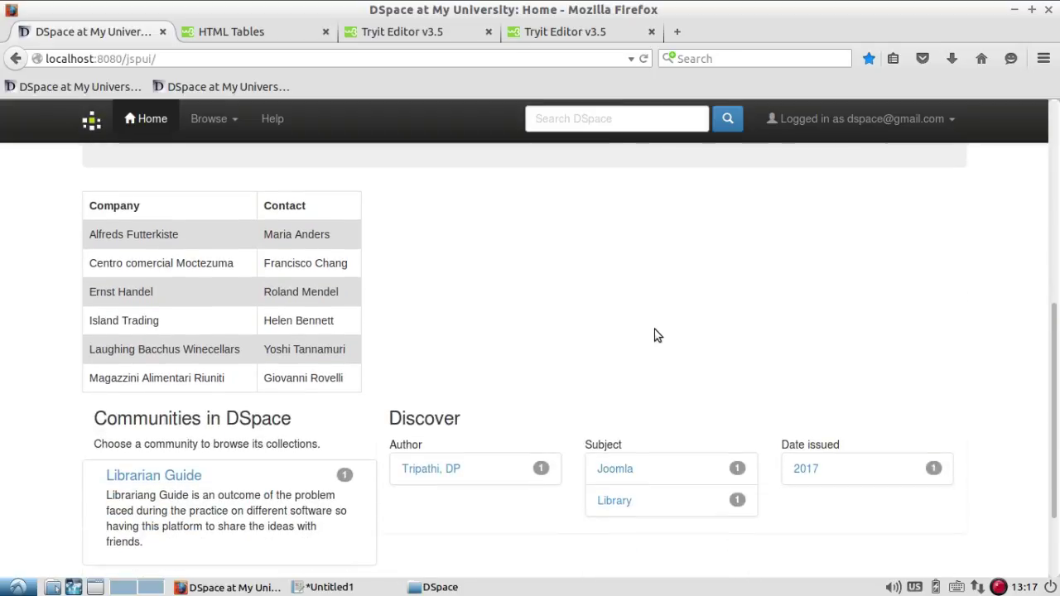
pyautogui.scroll(-2, 654, 333)
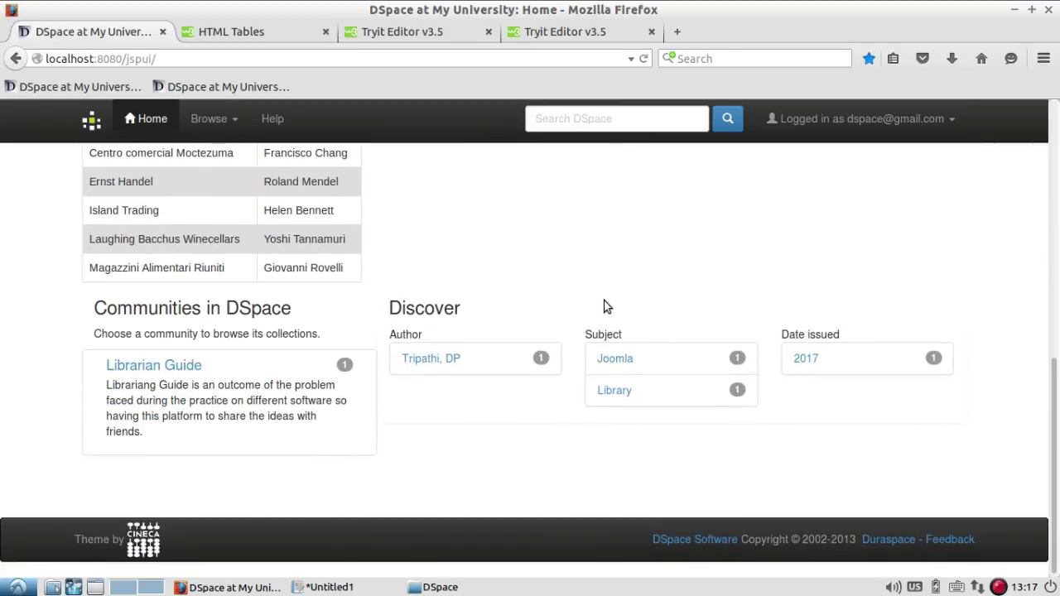
pyautogui.scroll(10, 605, 306)
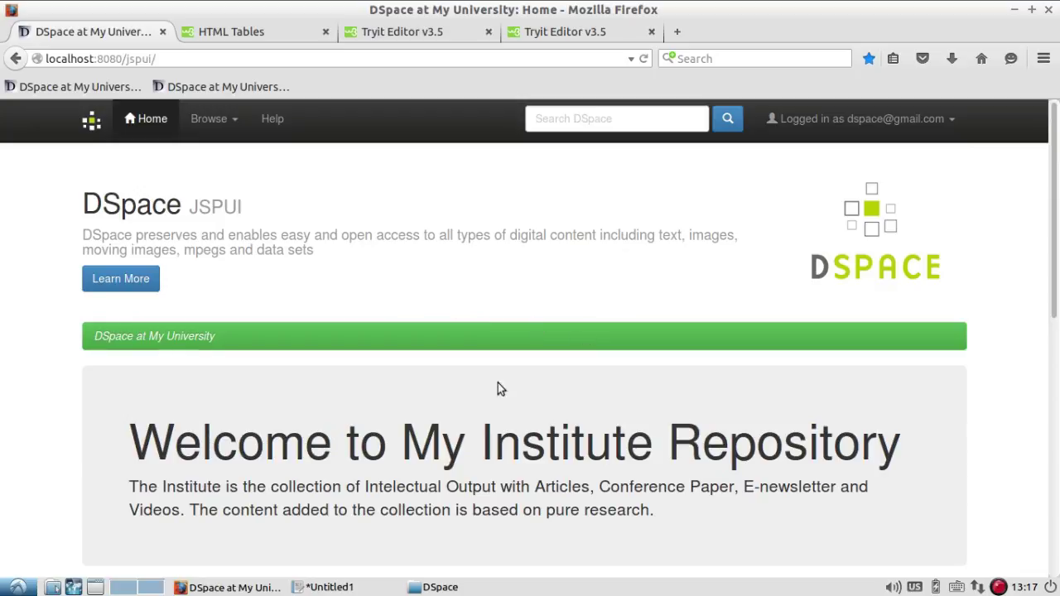